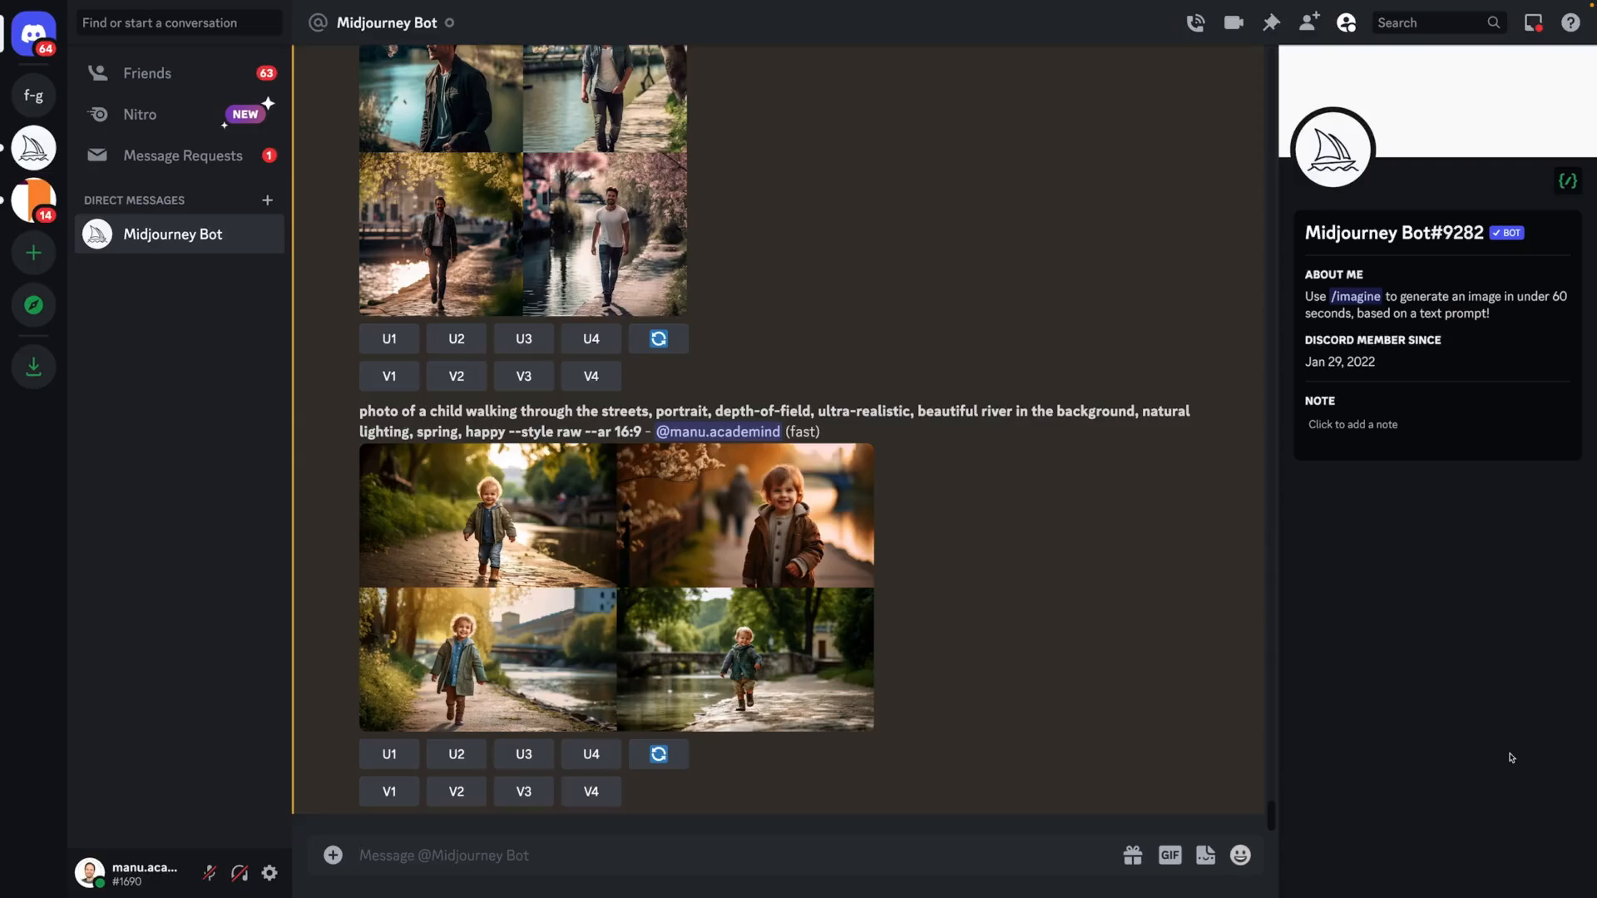
# - Generate images with the /imagine command using the prompt "trophy icon"
pyautogui.write('/im')
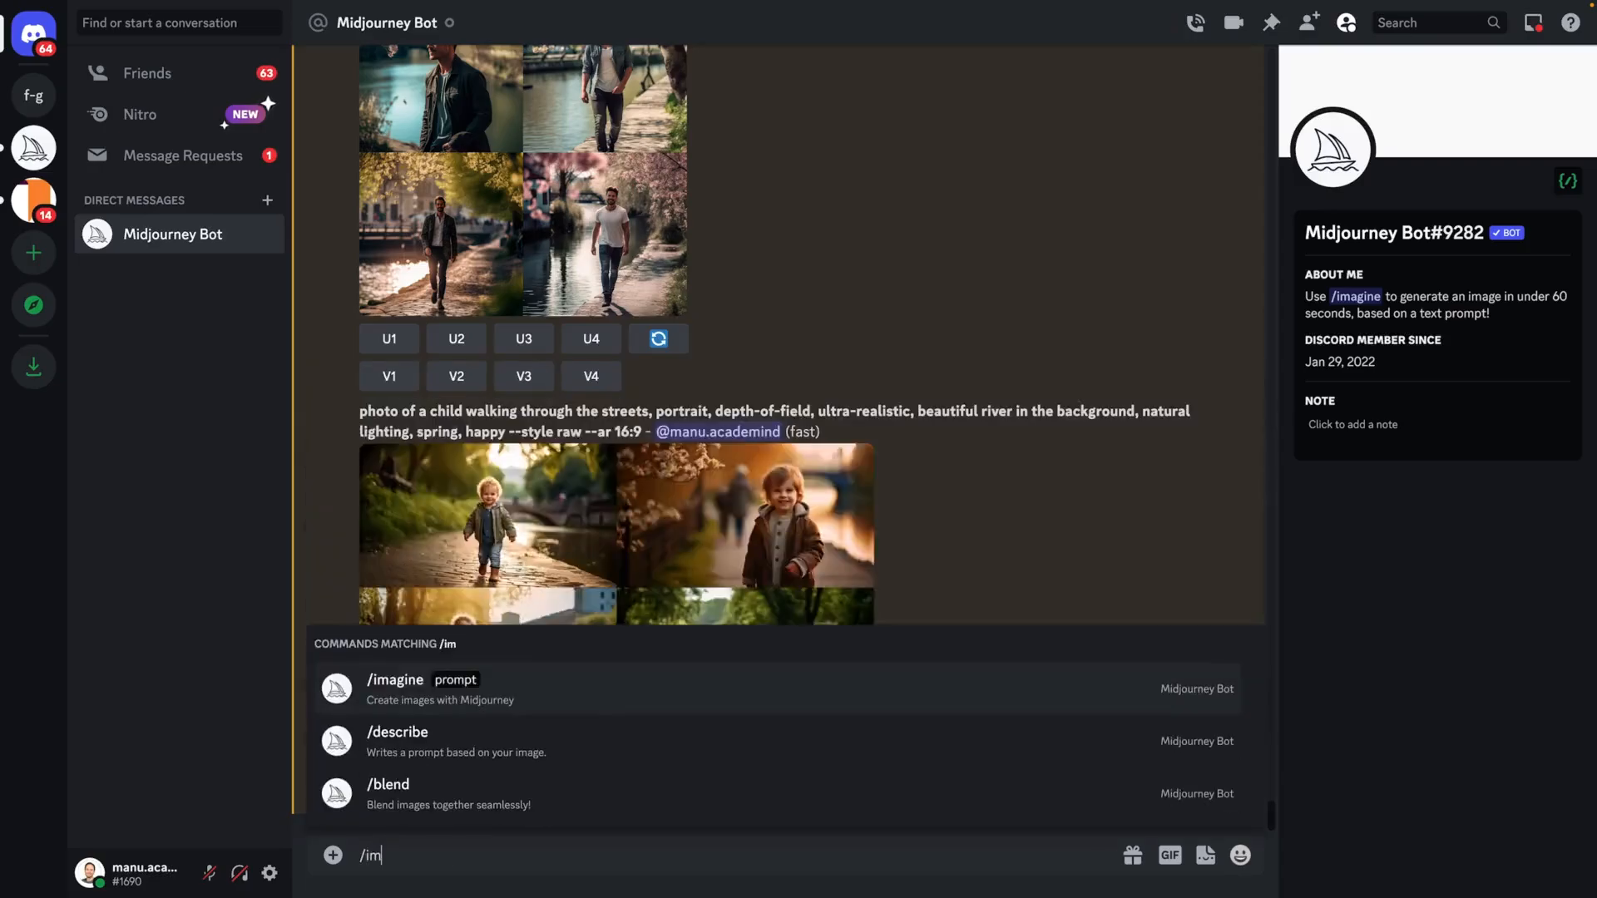
pyautogui.press('Tab')
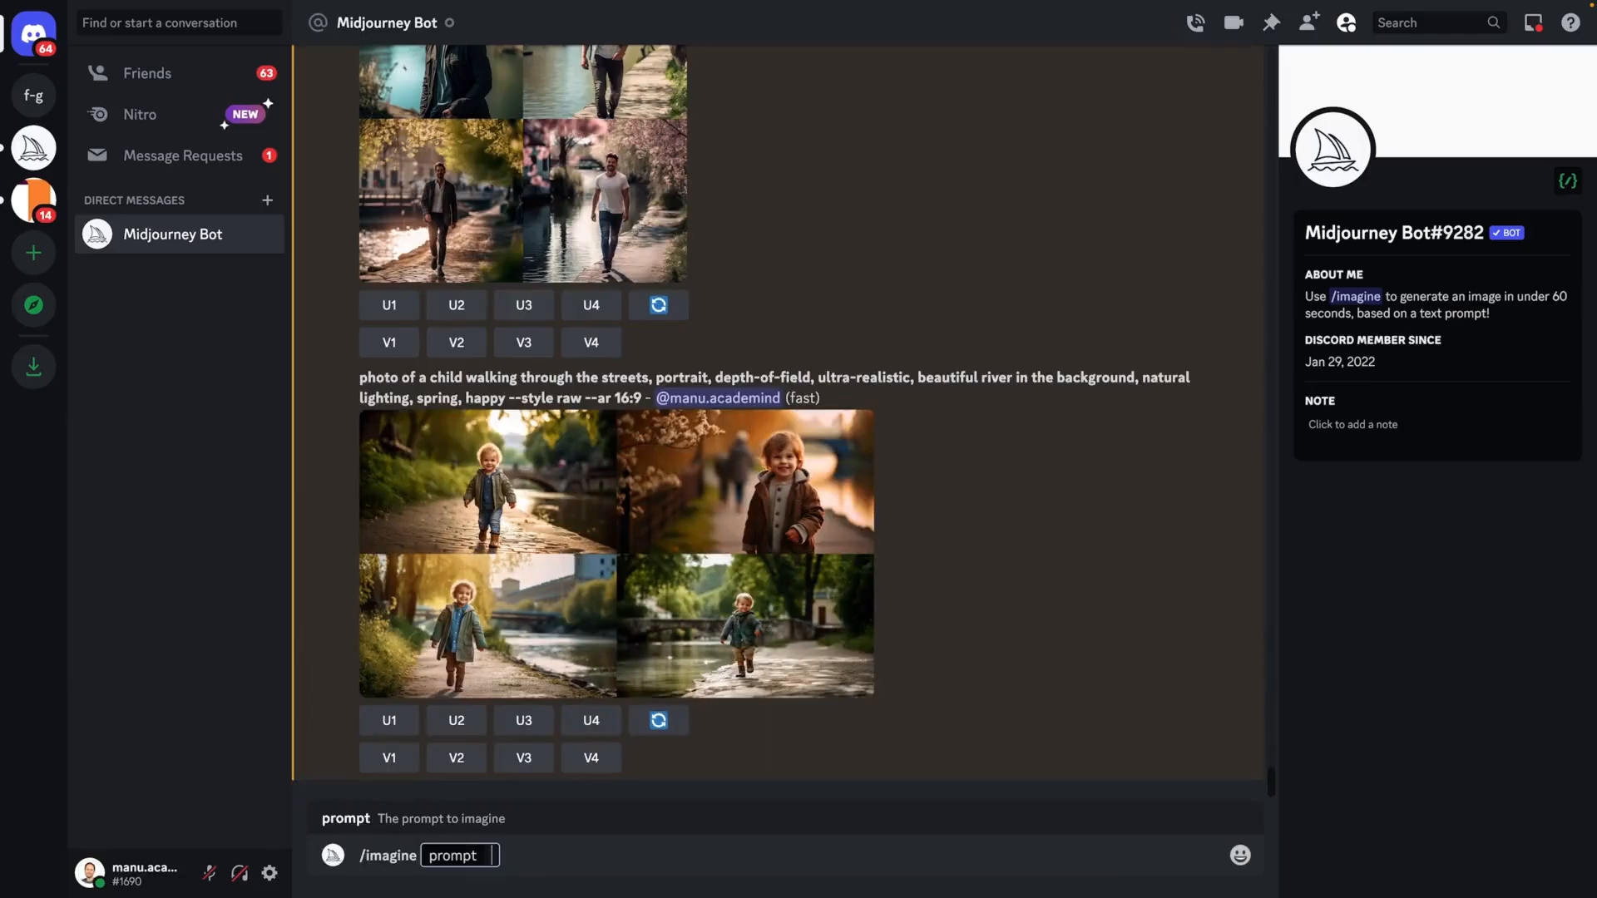
pyautogui.write('trophy icon')
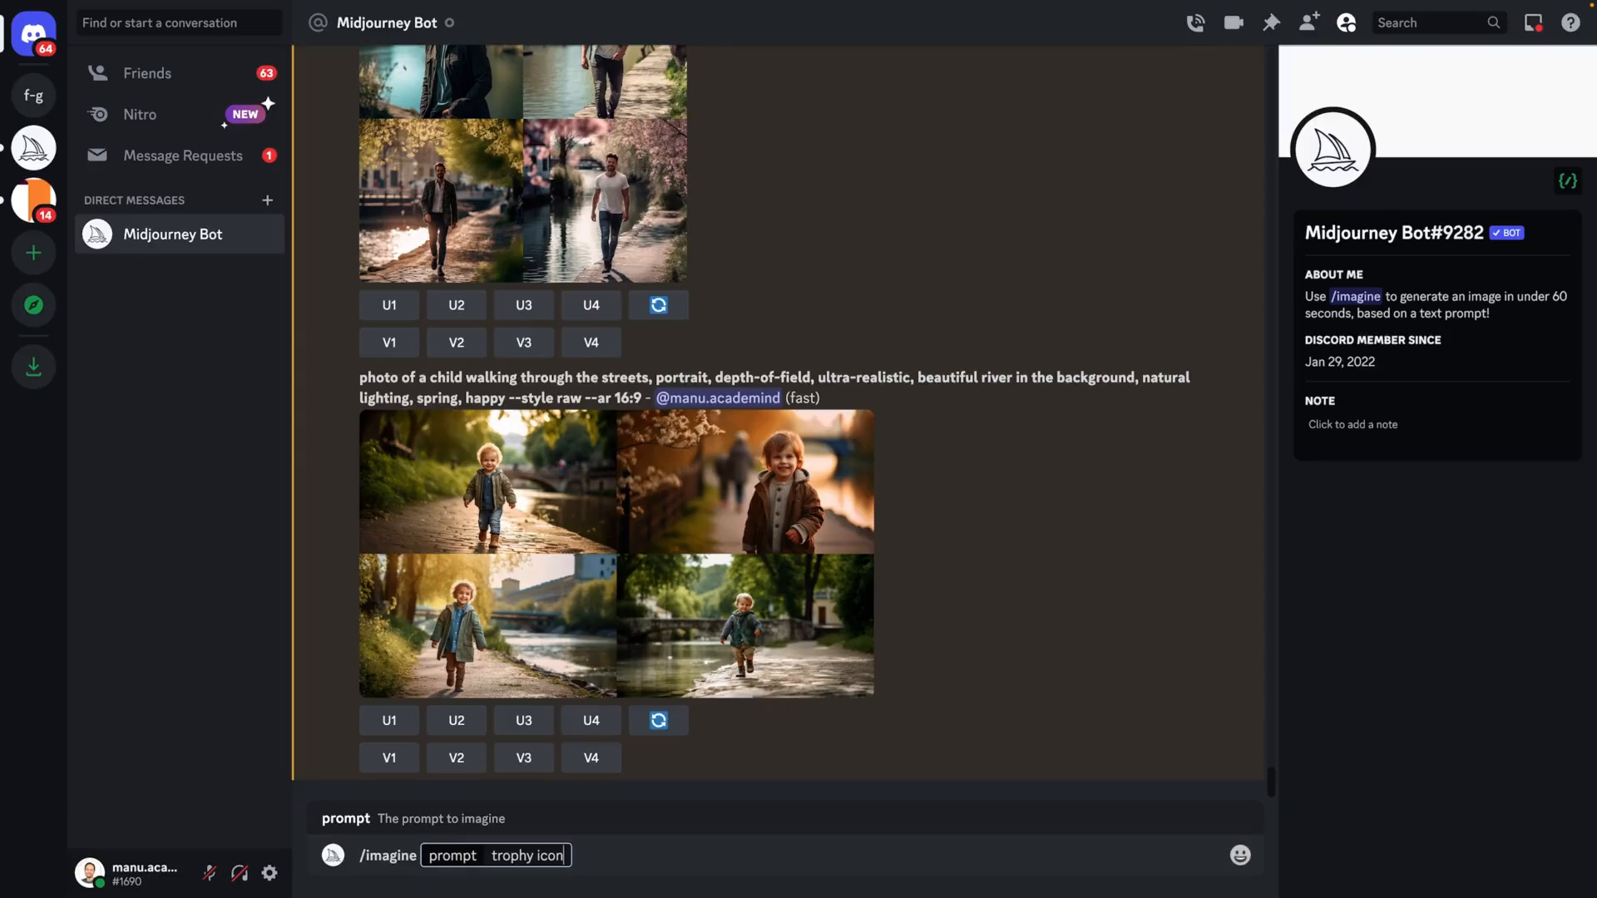
pyautogui.press('Return')
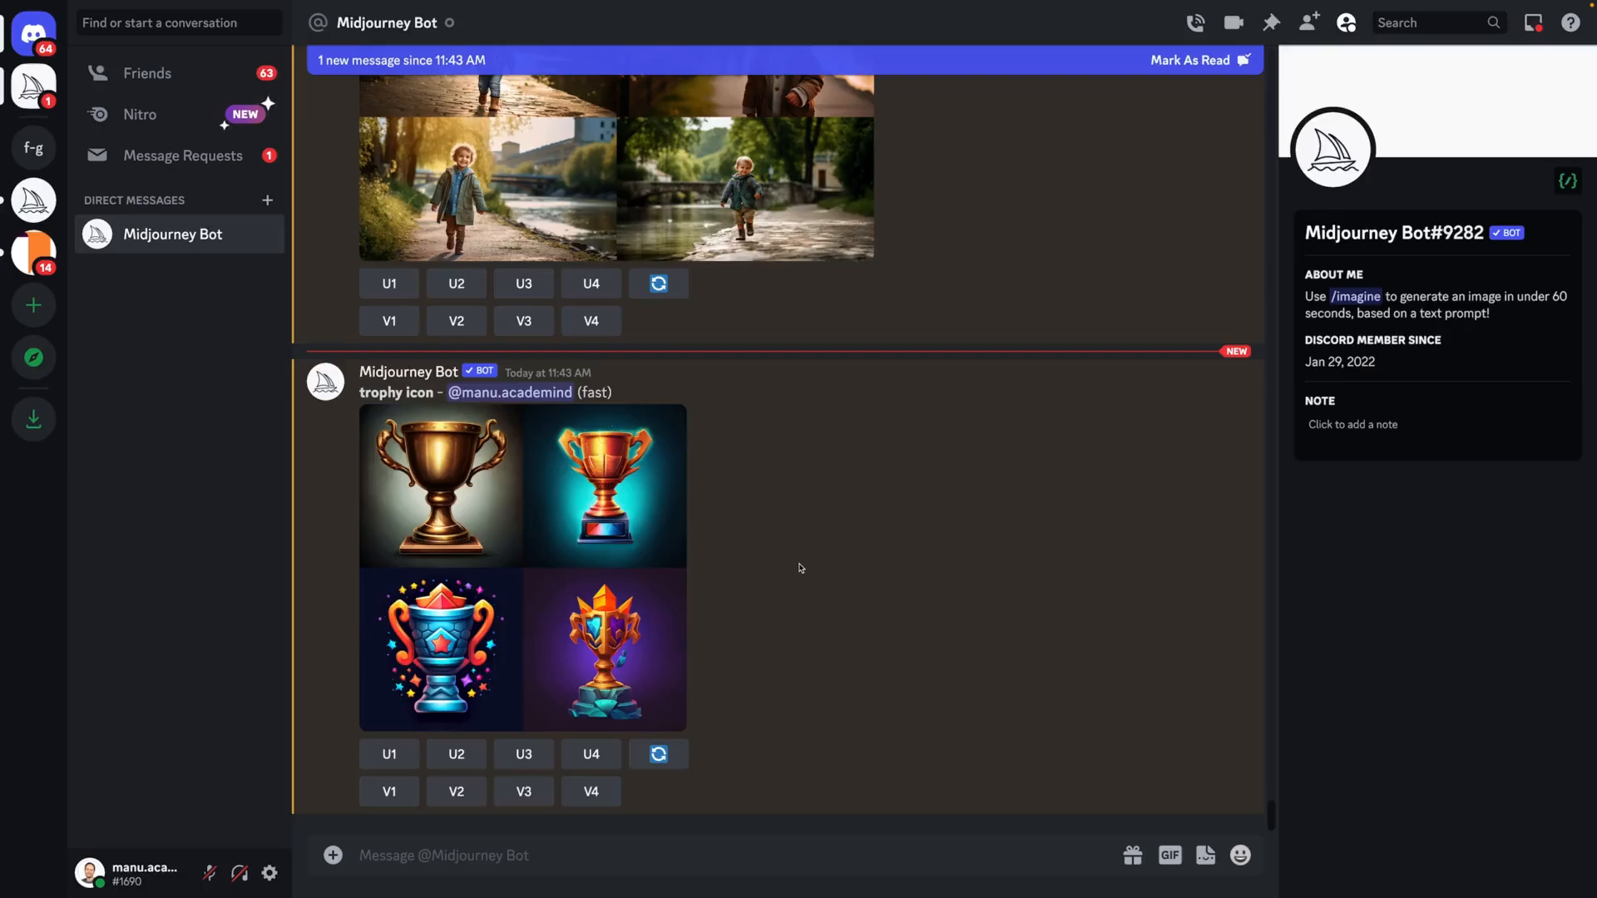
# - Start a new /imagine prompt reading "trophy icon, flat icon style"
pyautogui.click(702, 861)
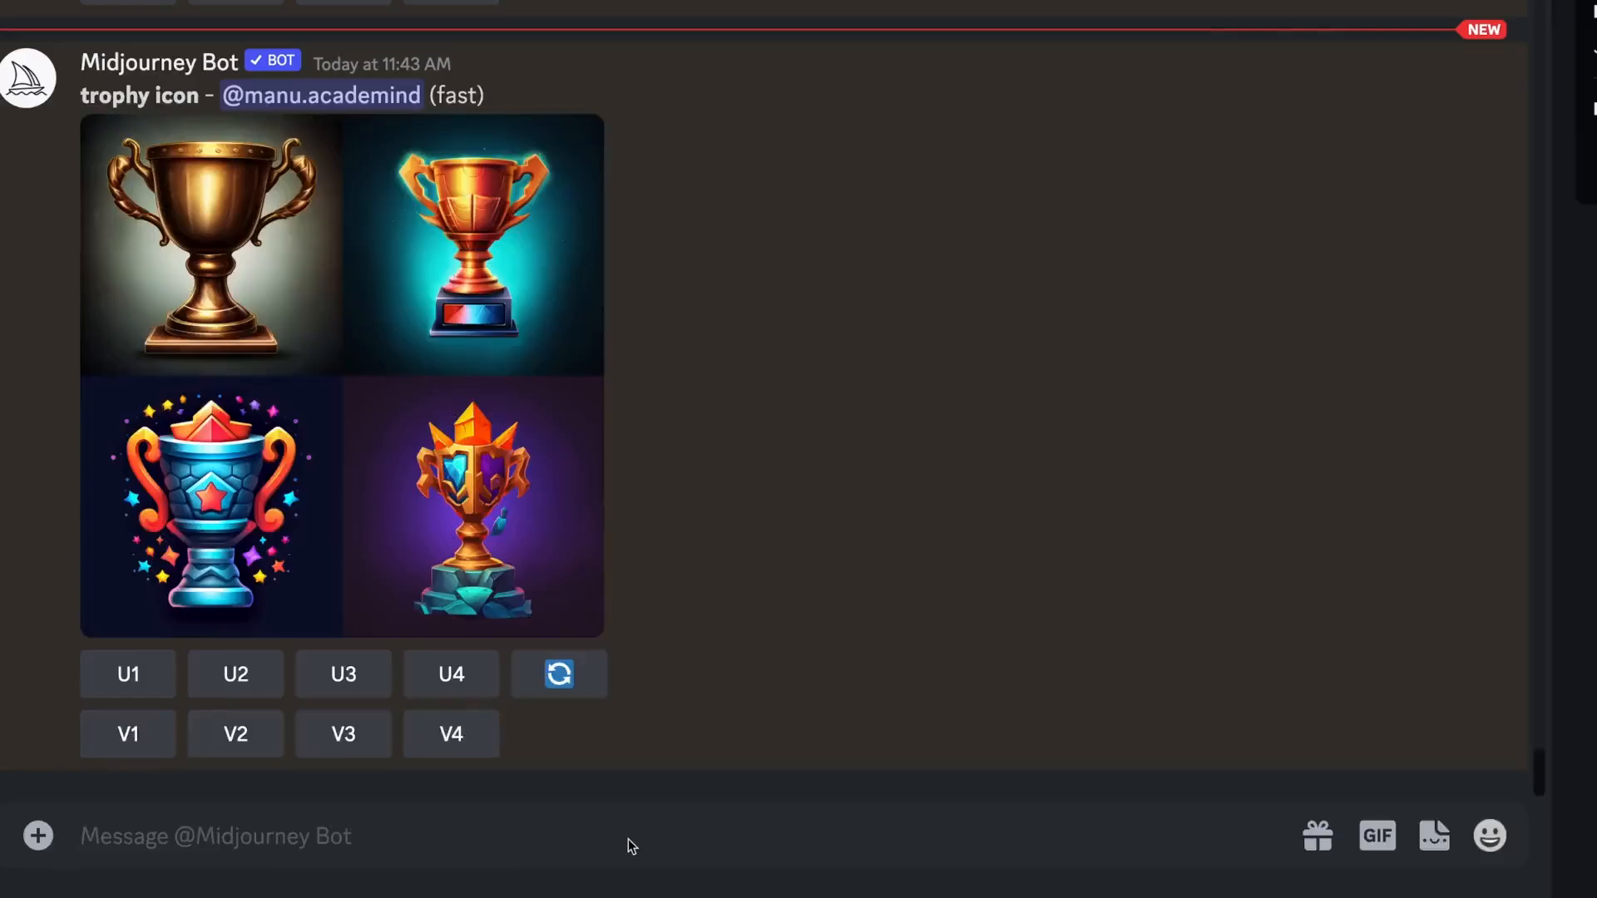
pyautogui.write('/')
pyautogui.press('Return')
pyautogui.write('trophy i')
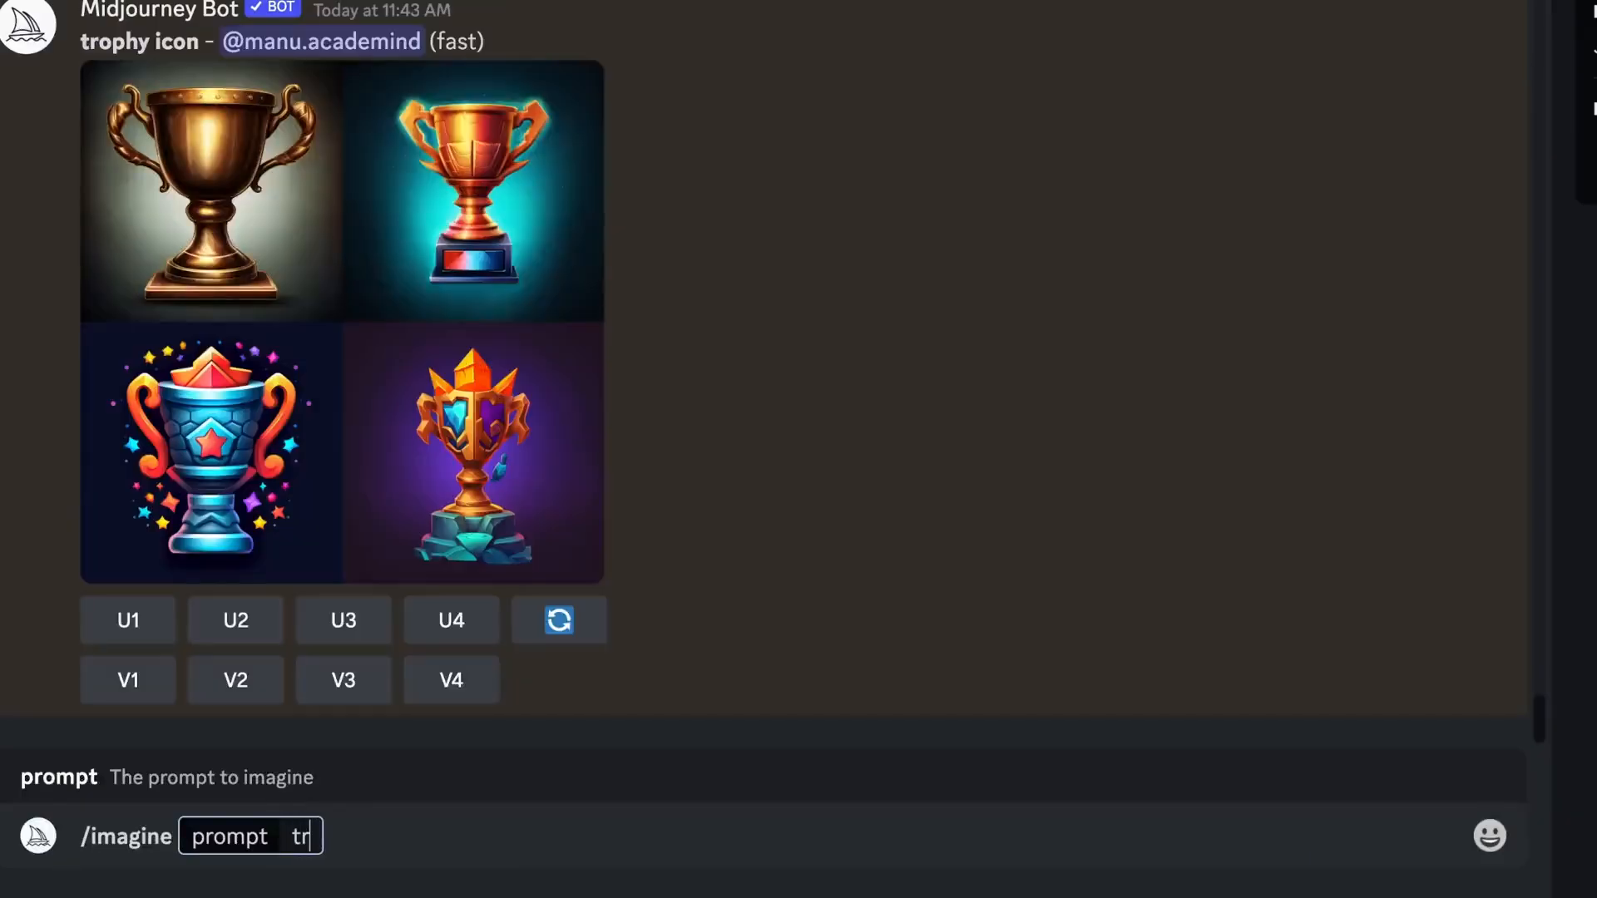
pyautogui.write('con, ')
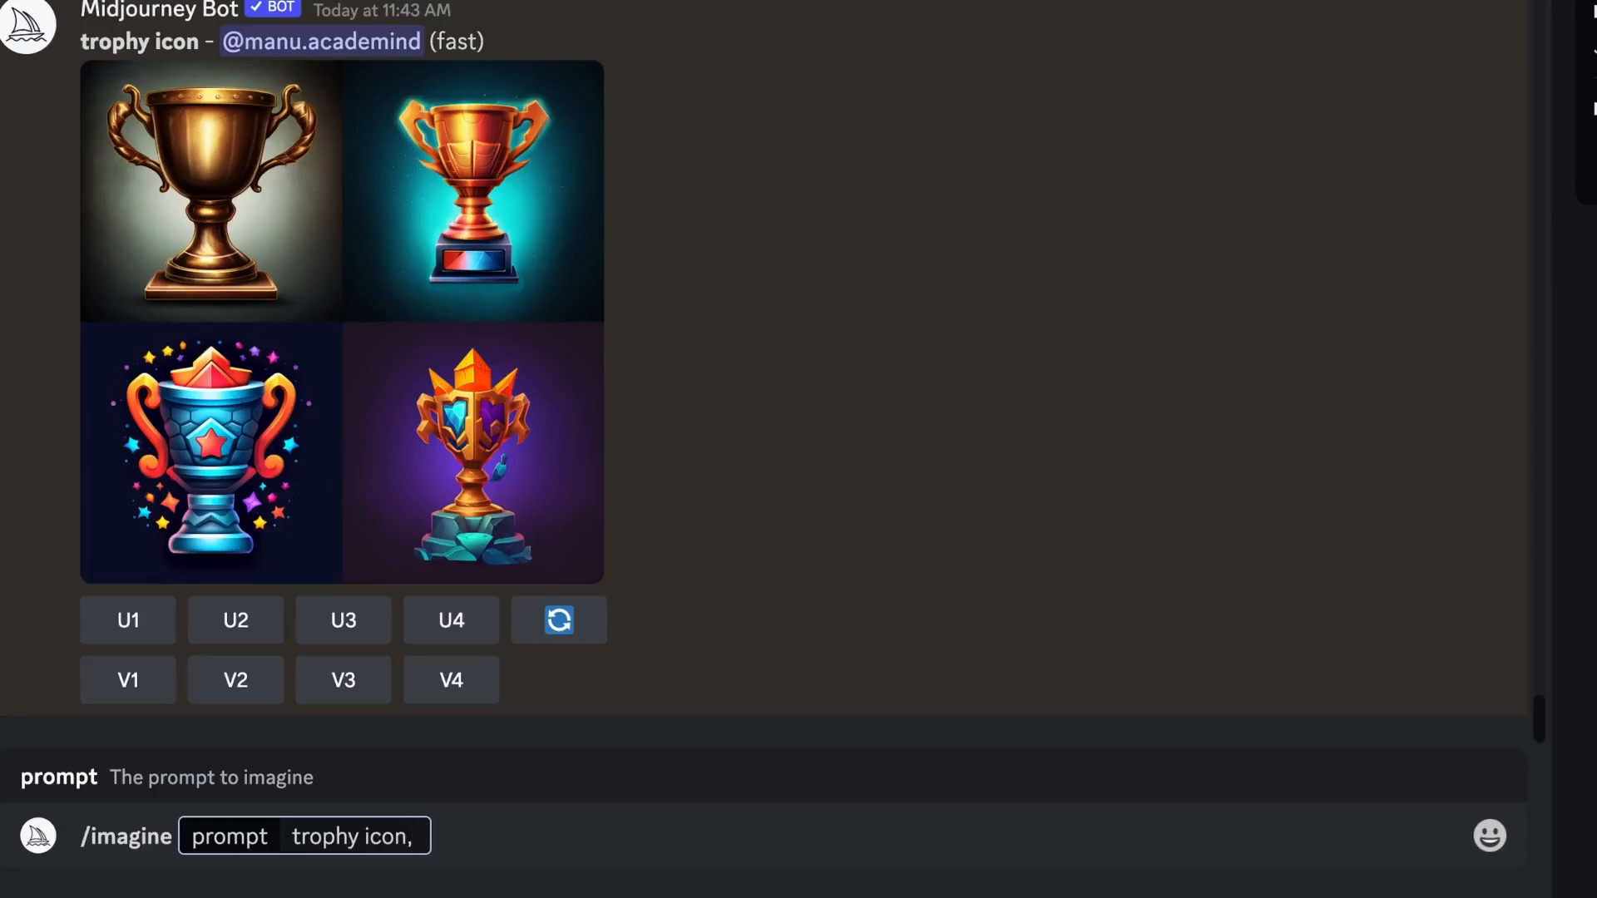
pyautogui.write('flat')
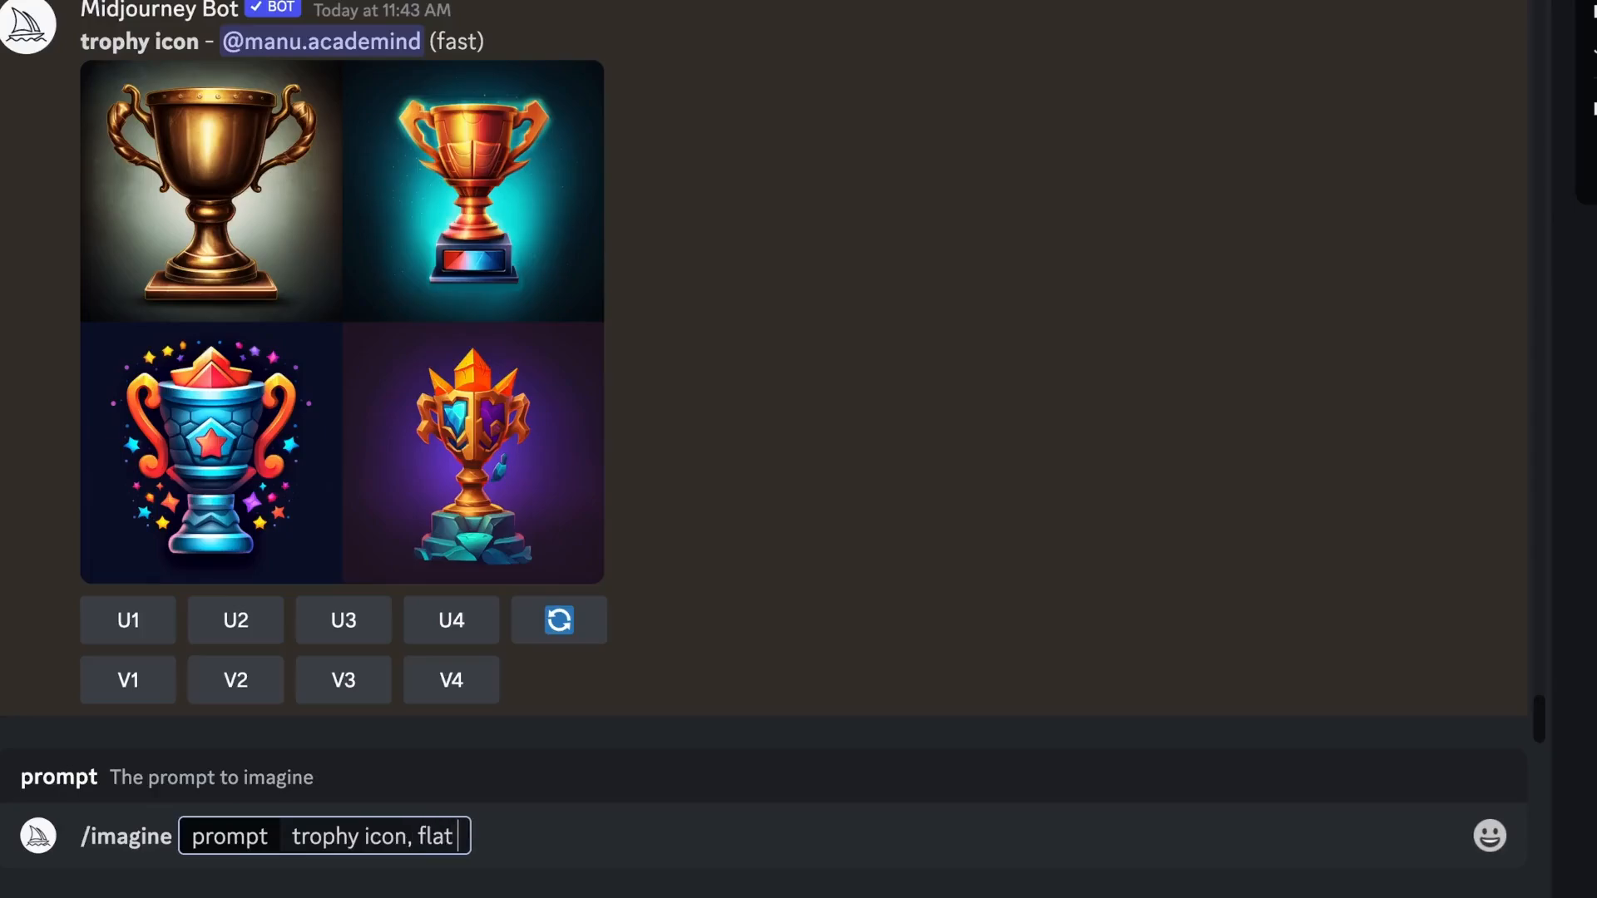
pyautogui.write(' icon style')
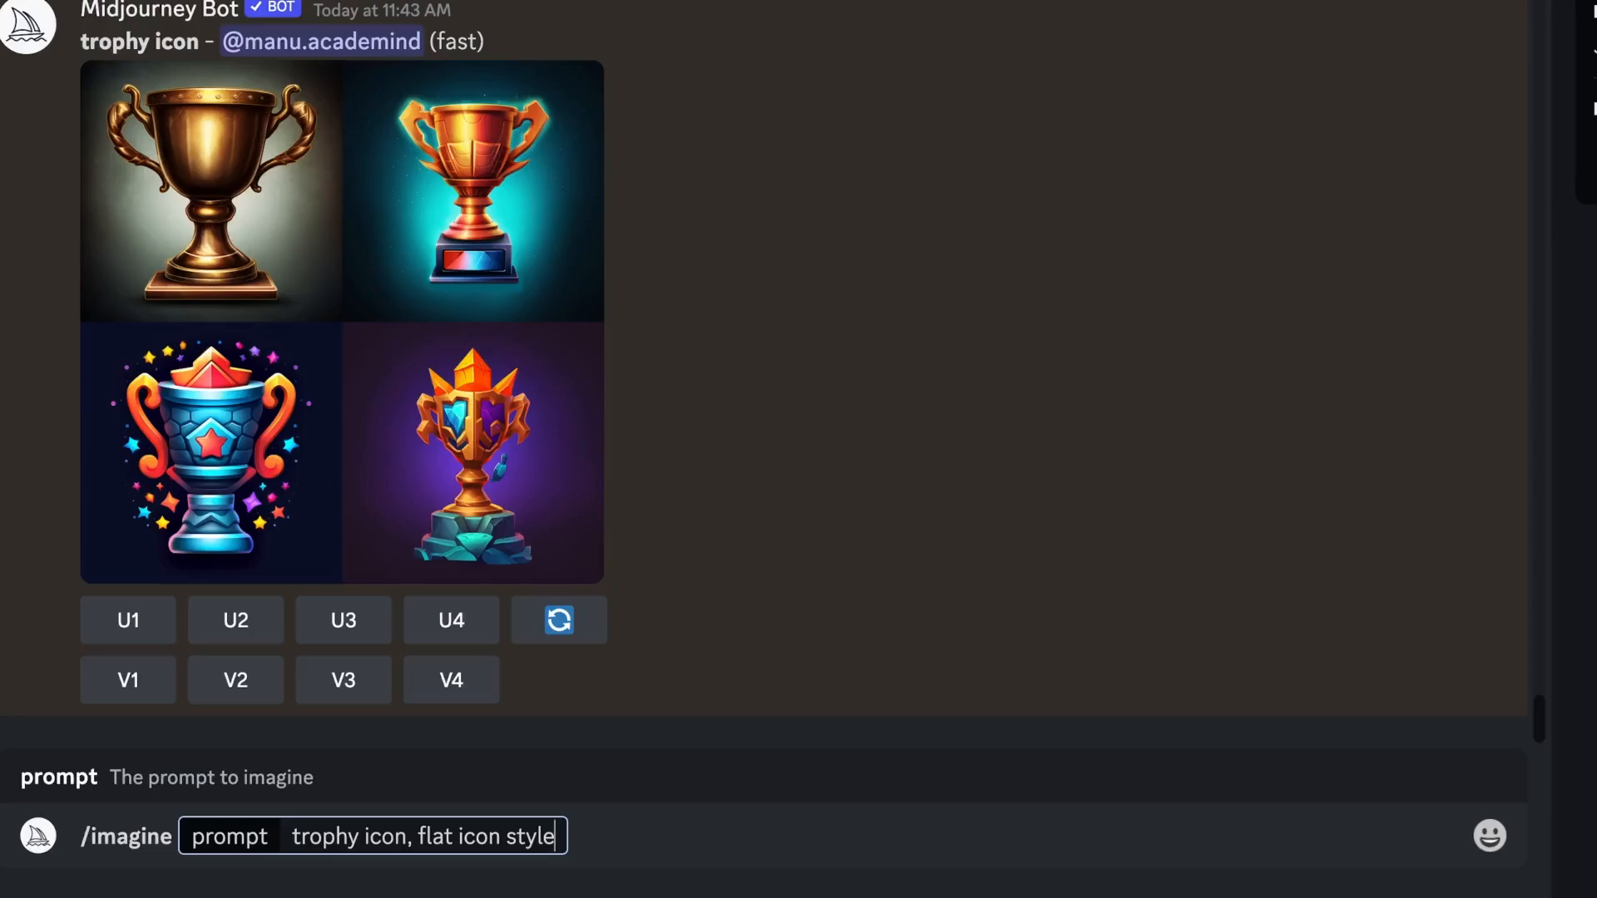
# - Extend the prompt with the keyword "no background" followed by a comma
pyautogui.write(', np')
pyautogui.press('BackSpace')
pyautogui.write('o backgroubnd')
pyautogui.press('BackSpace')
pyautogui.press('BackSpace')
pyautogui.press('BackSpace')
pyautogui.write('nd,')
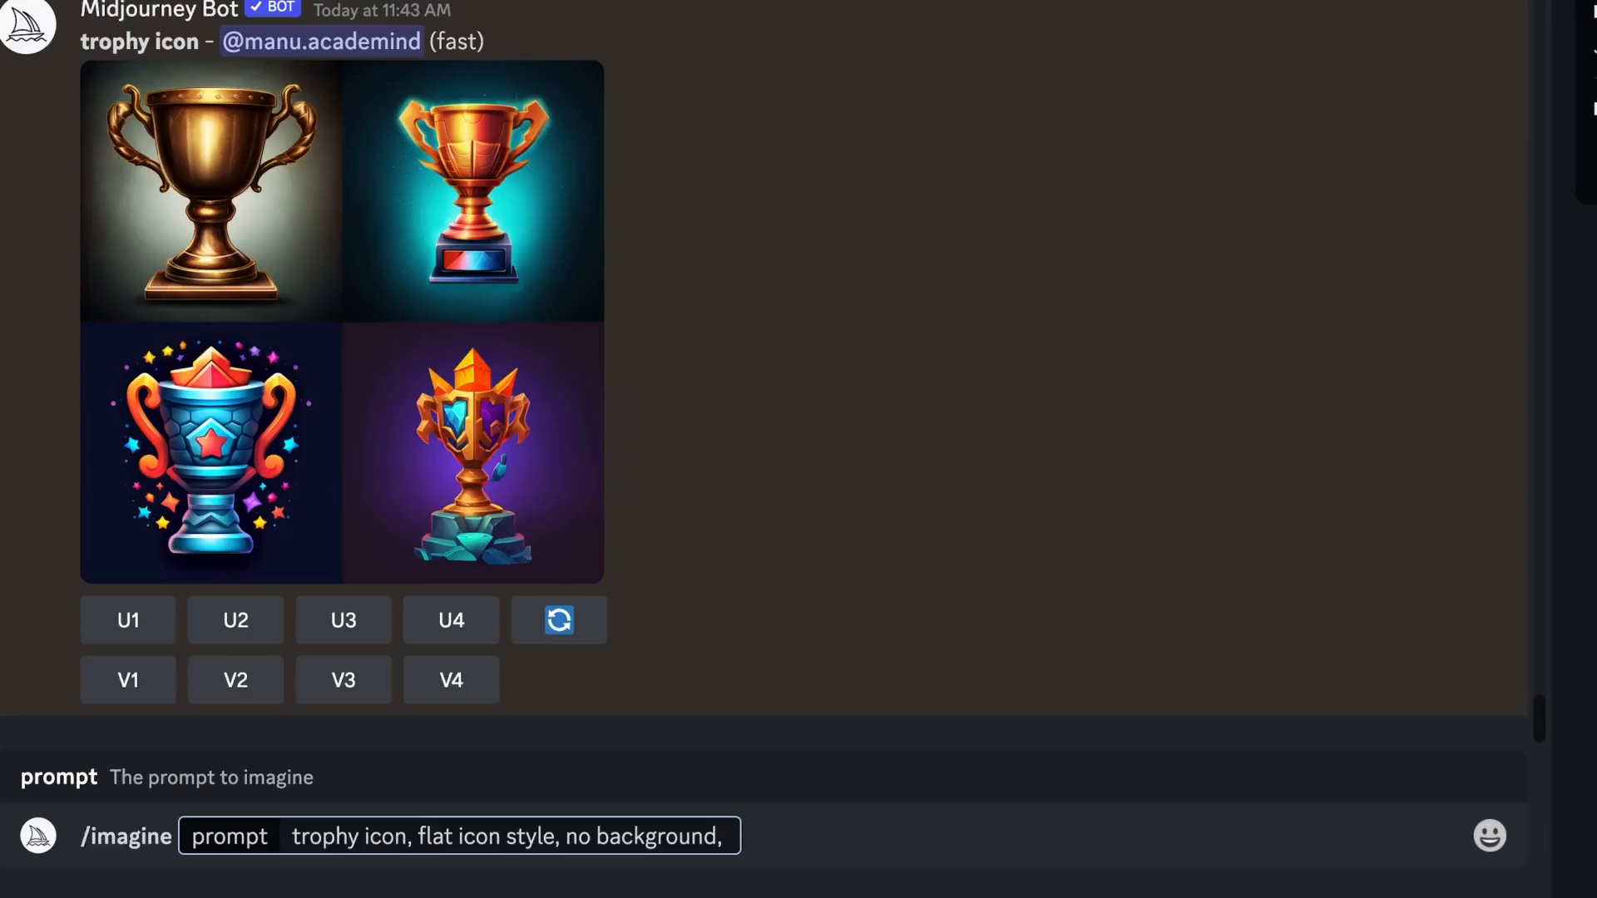
# - Add the colours "orange, purple" to the end of the prompt and submit it
pyautogui.write('o')
pyautogui.press('BackSpace')
pyautogui.write('orange, p')
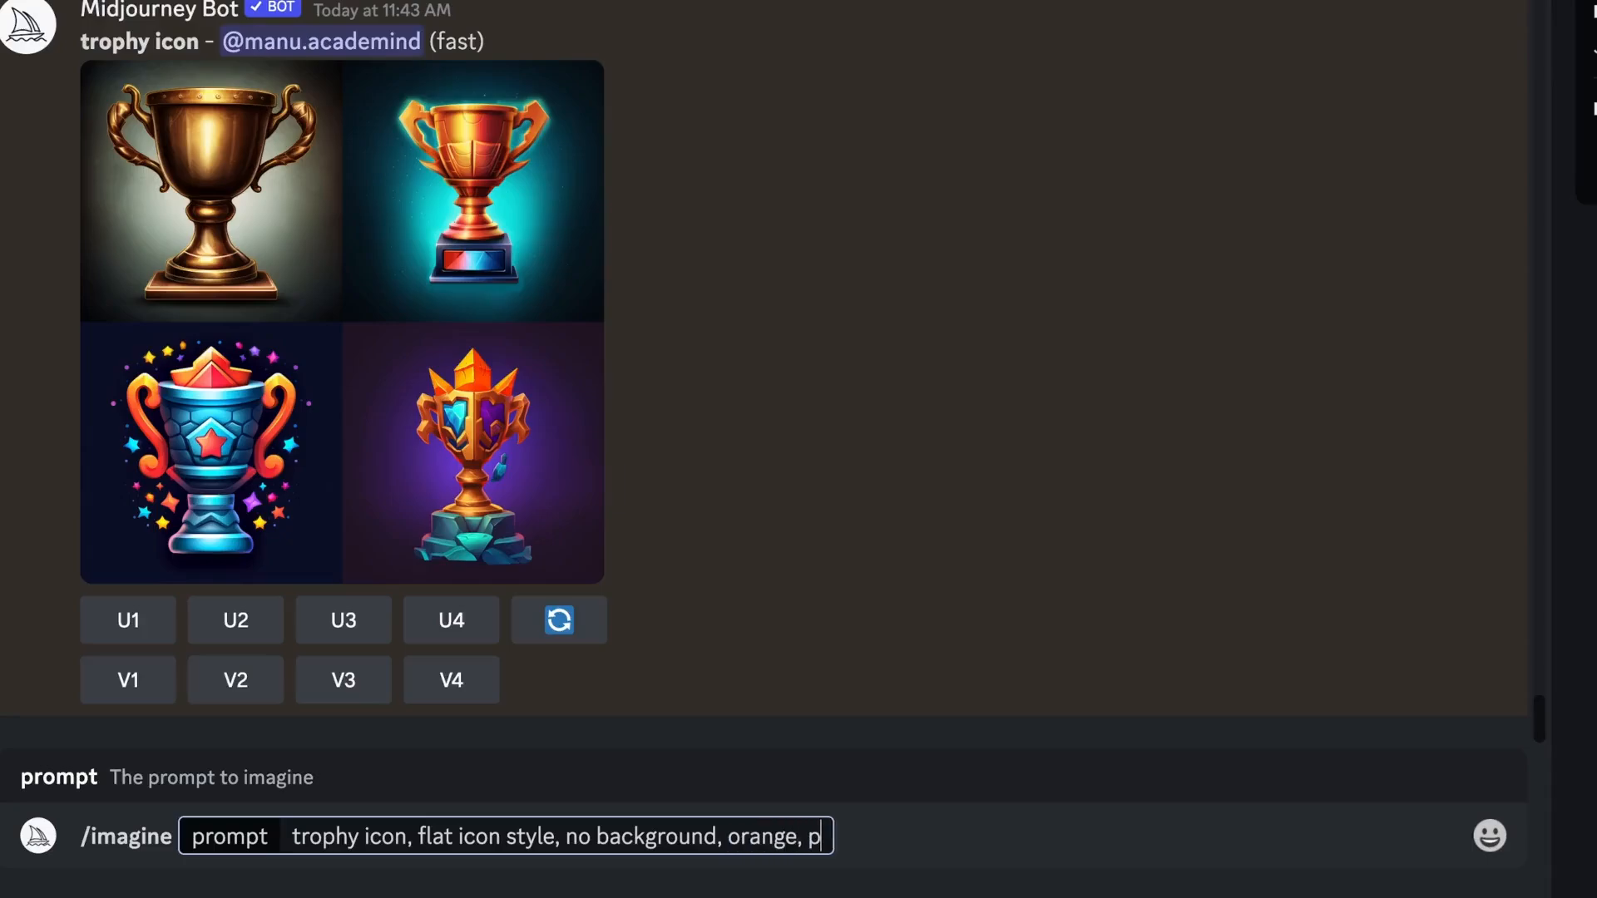
pyautogui.write('urple')
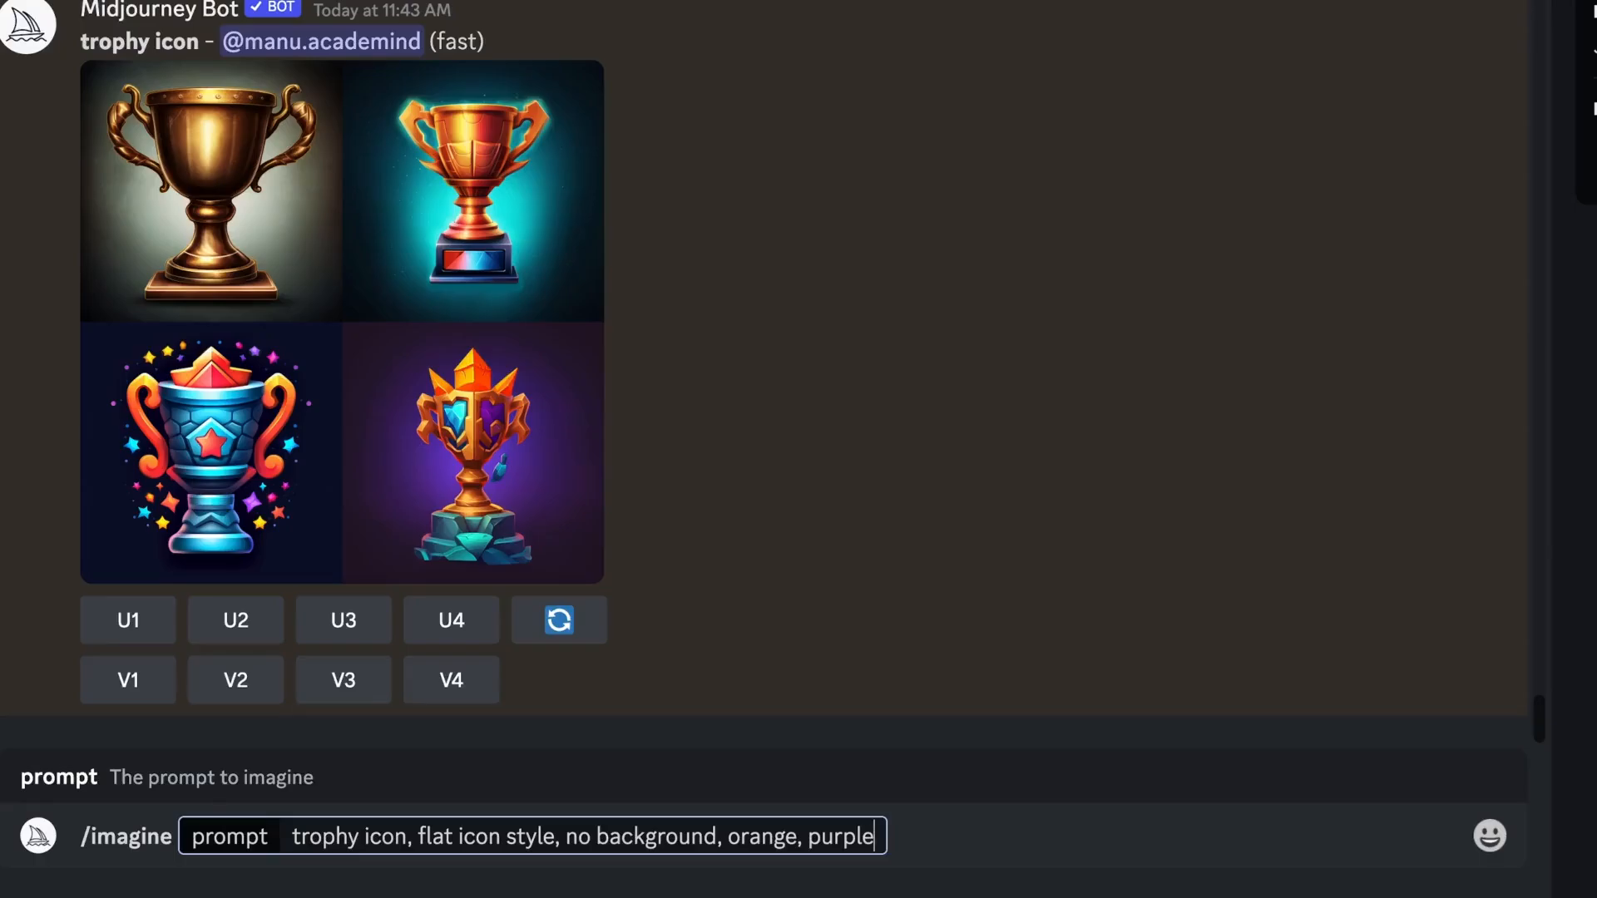
pyautogui.press('Return')
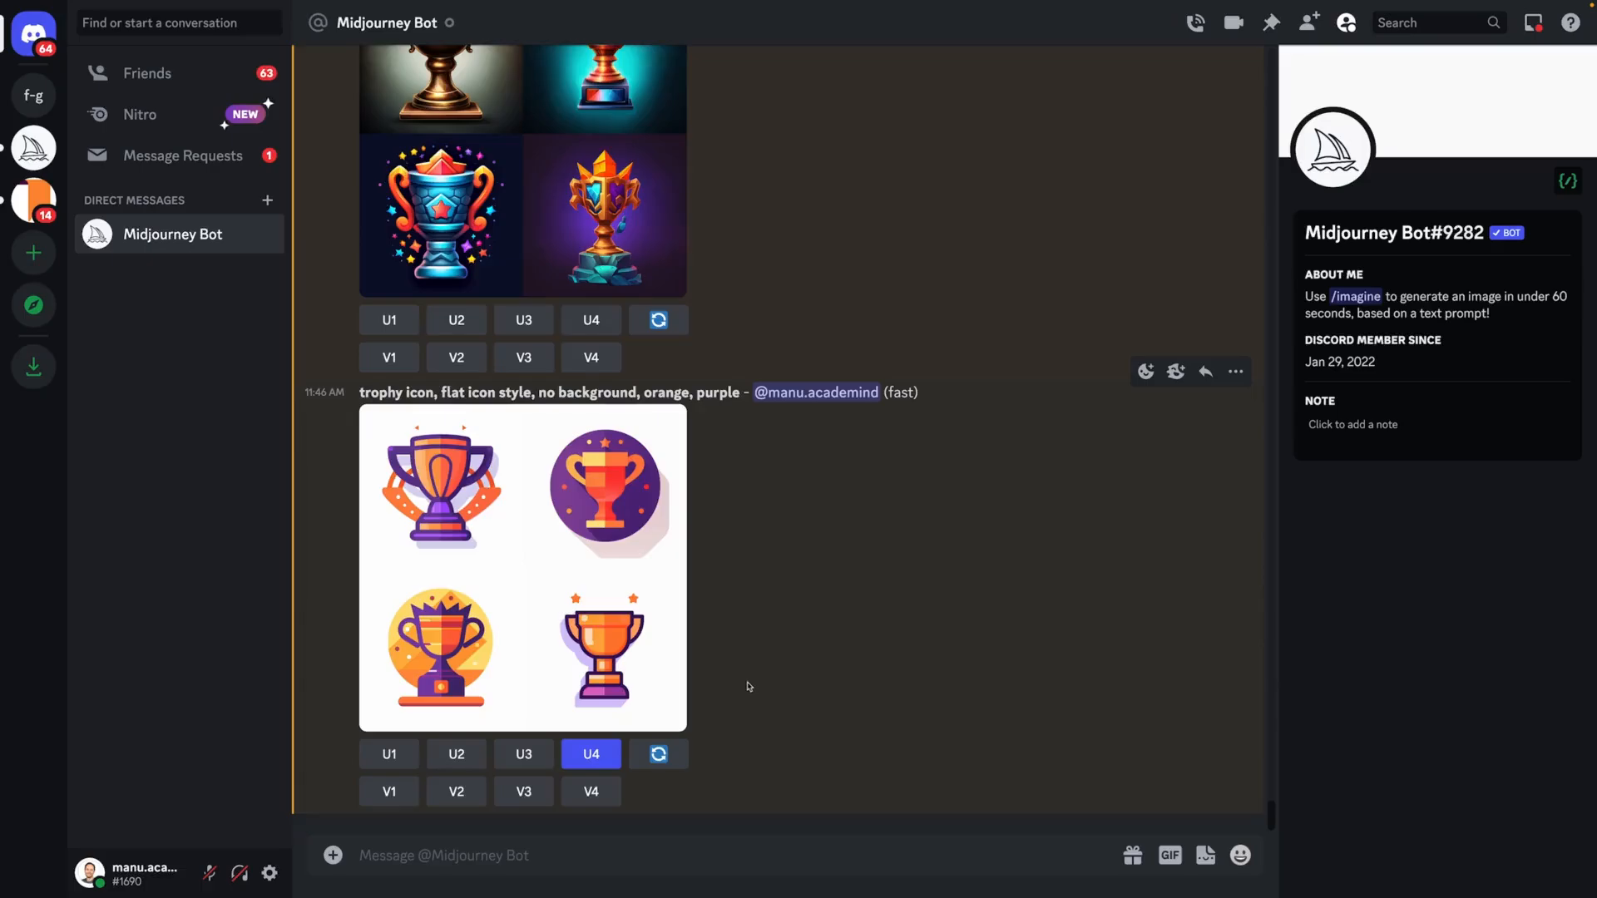
# - View the flat-style trophy image grid enlarged, and return to the chat
pyautogui.click(652, 648)
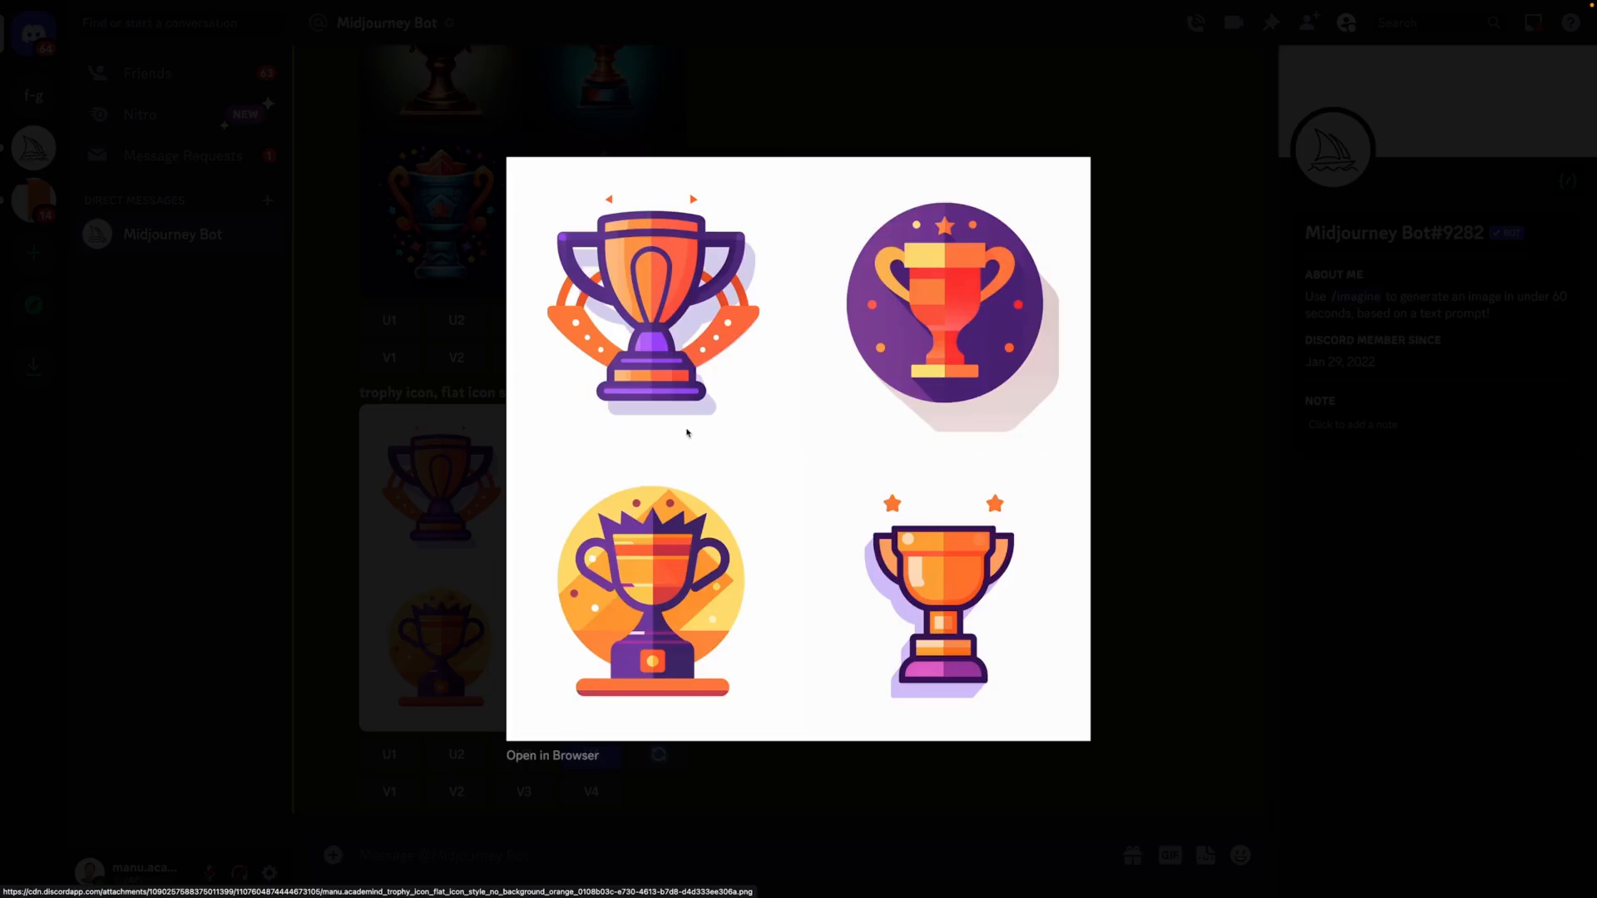
pyautogui.click(470, 467)
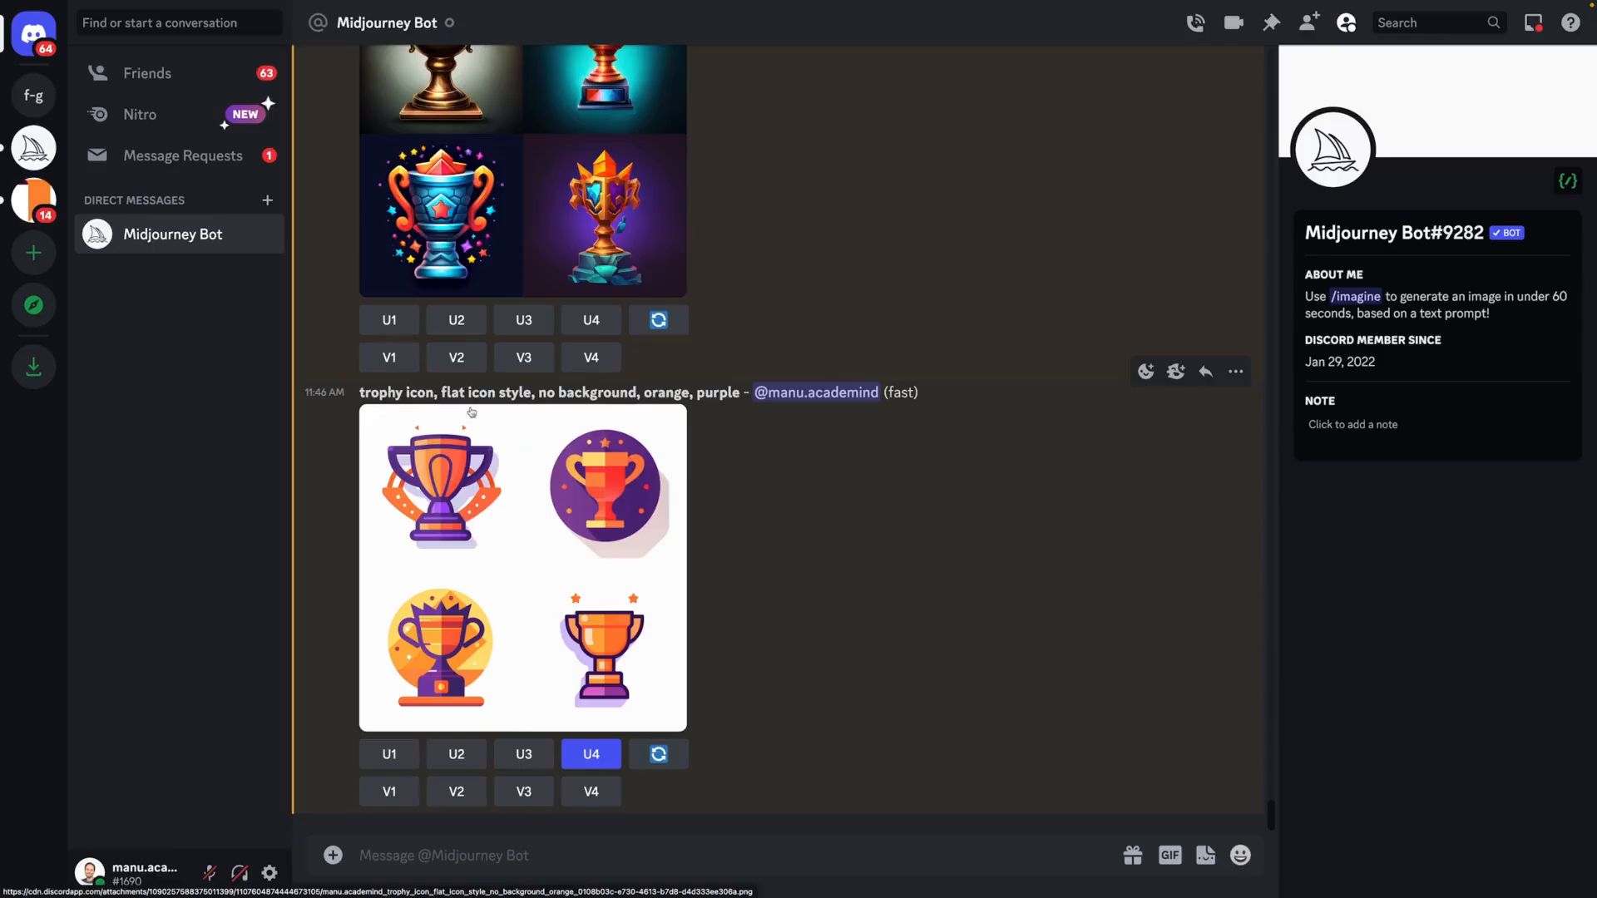
# - Copy the style keywords "flat icon style, no background, orange, purple" from the latest trophy prompt
pyautogui.moveTo(442, 393); pyautogui.dragTo(739, 396)
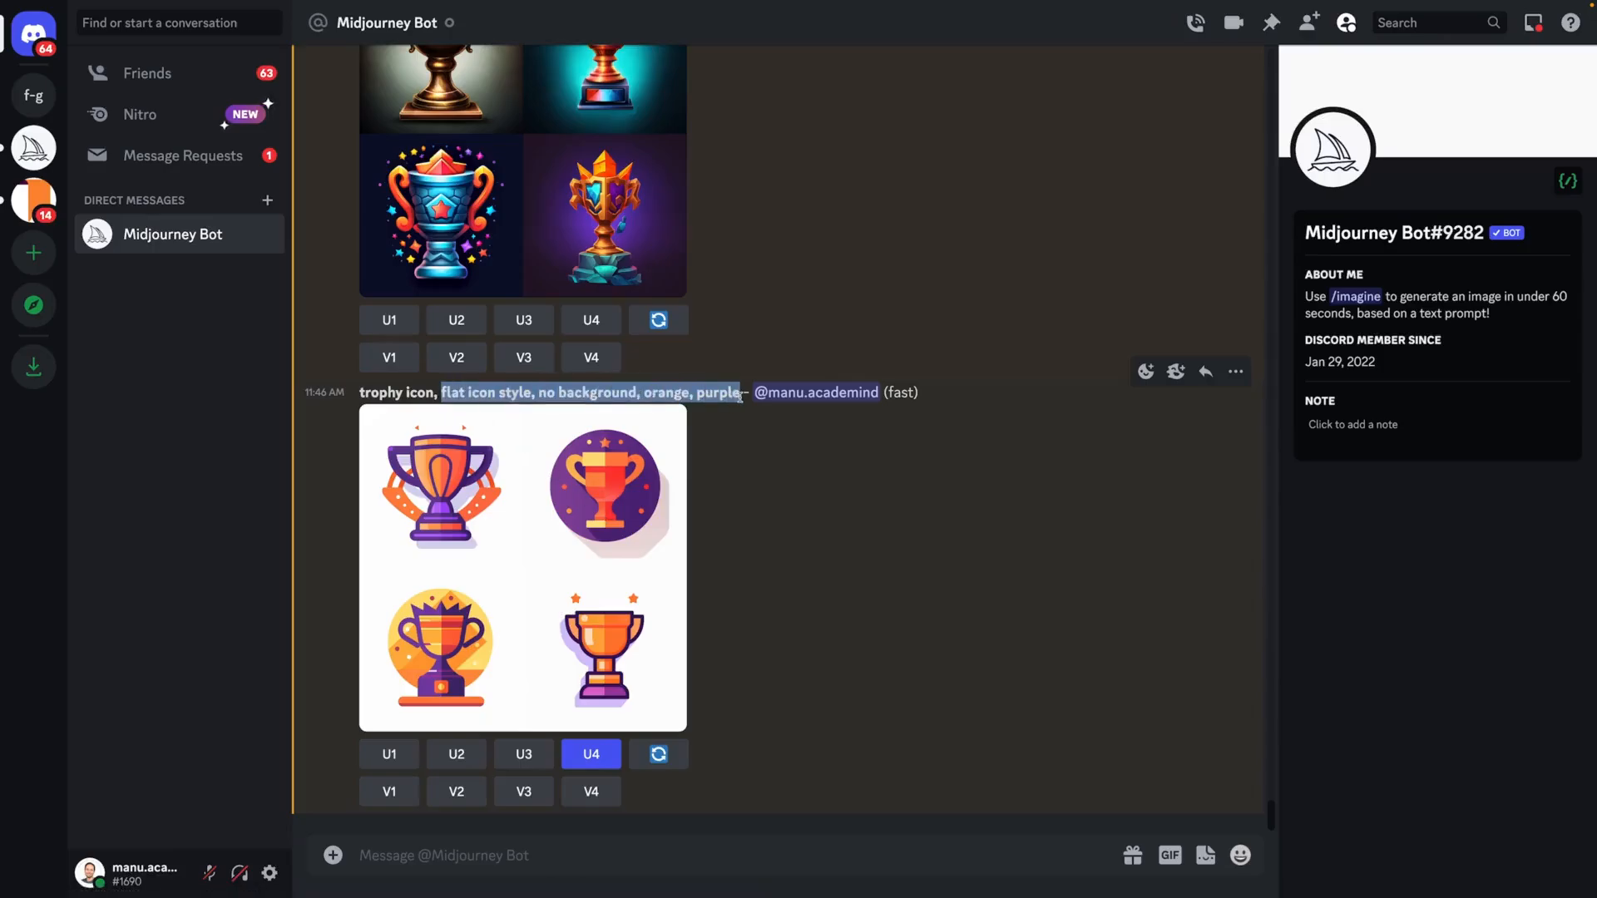
pyautogui.click(782, 479)
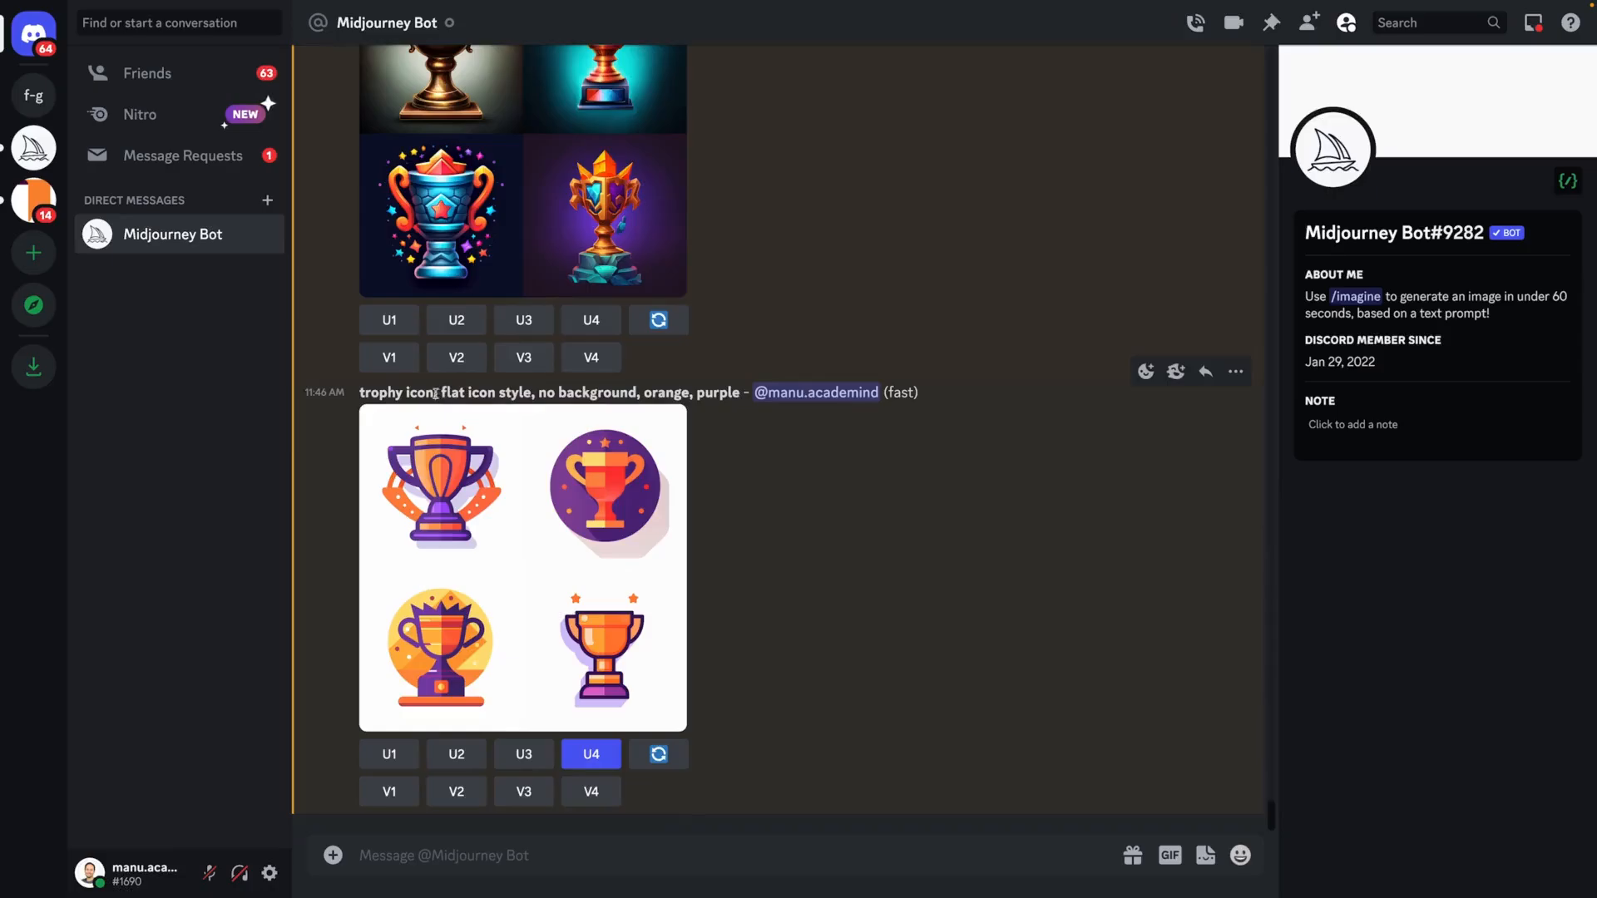
pyautogui.moveTo(442, 392); pyautogui.dragTo(743, 392)
pyautogui.hotkey('ctrl', 'c')
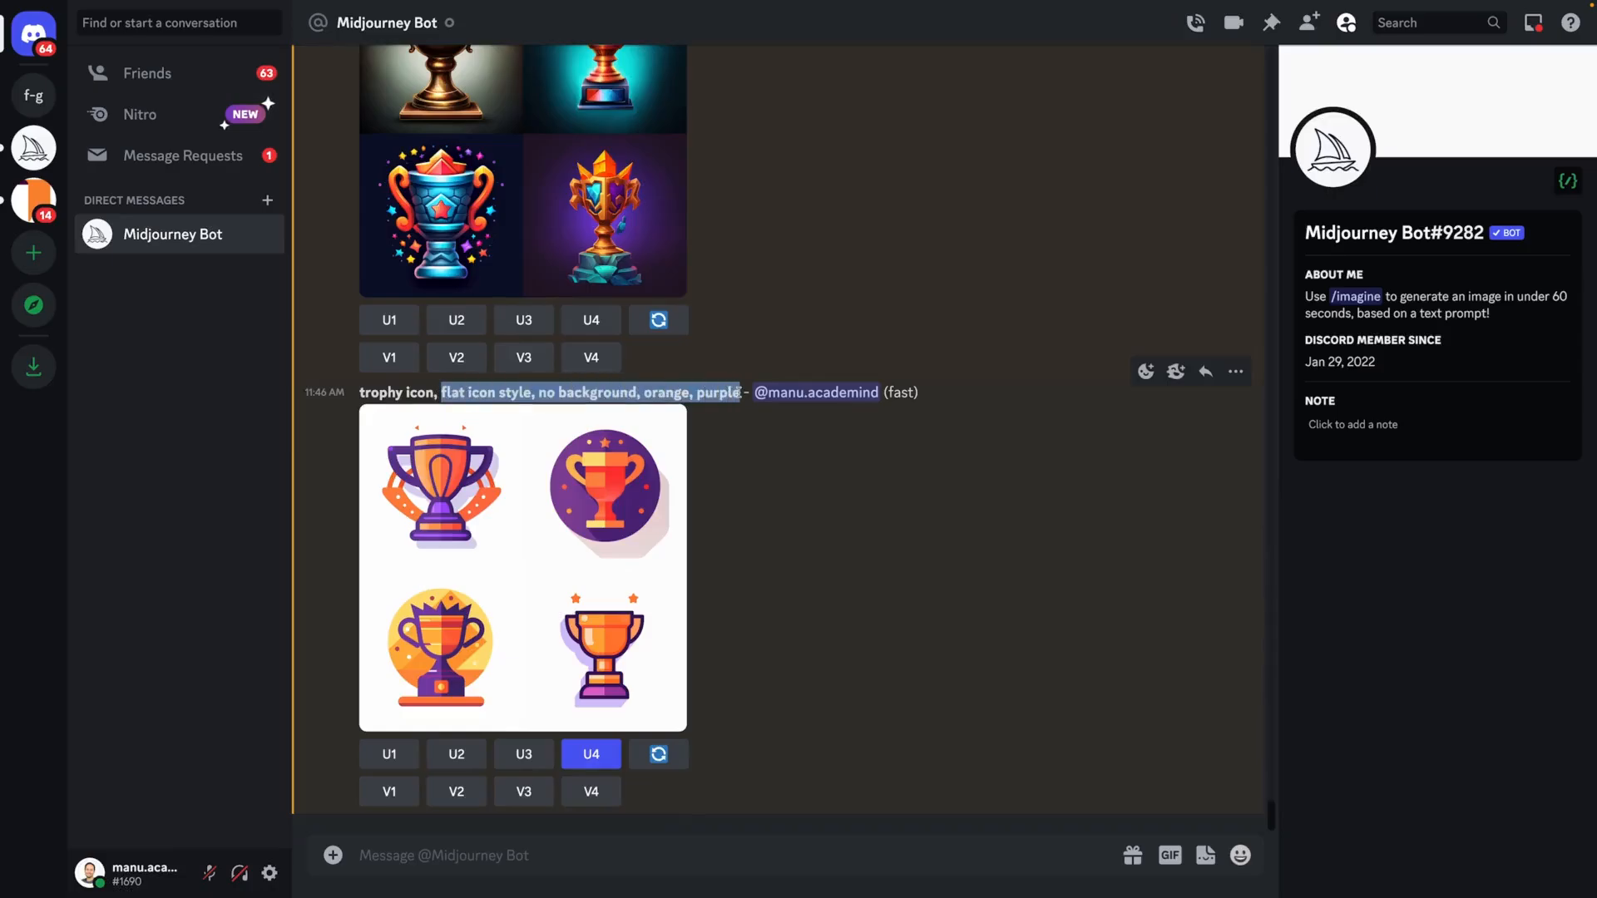
# - Start a /prefer option set command with the option name "flat-icons"
pyautogui.click(573, 861)
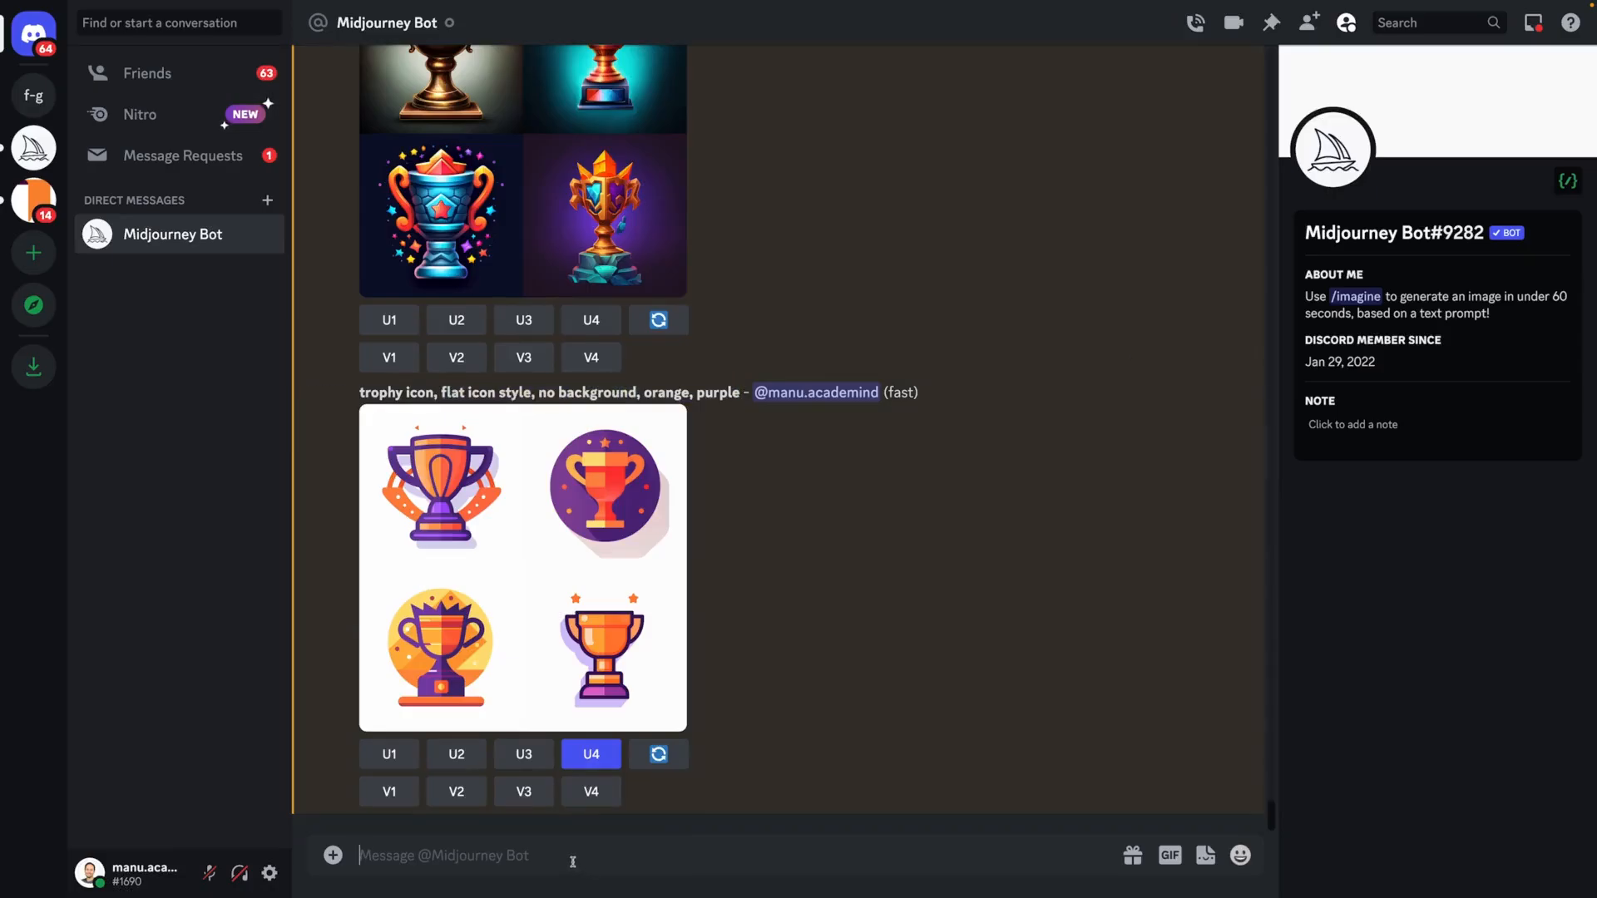
pyautogui.write('/im')
pyautogui.press('Return')
pyautogui.write('/prefer option set option')
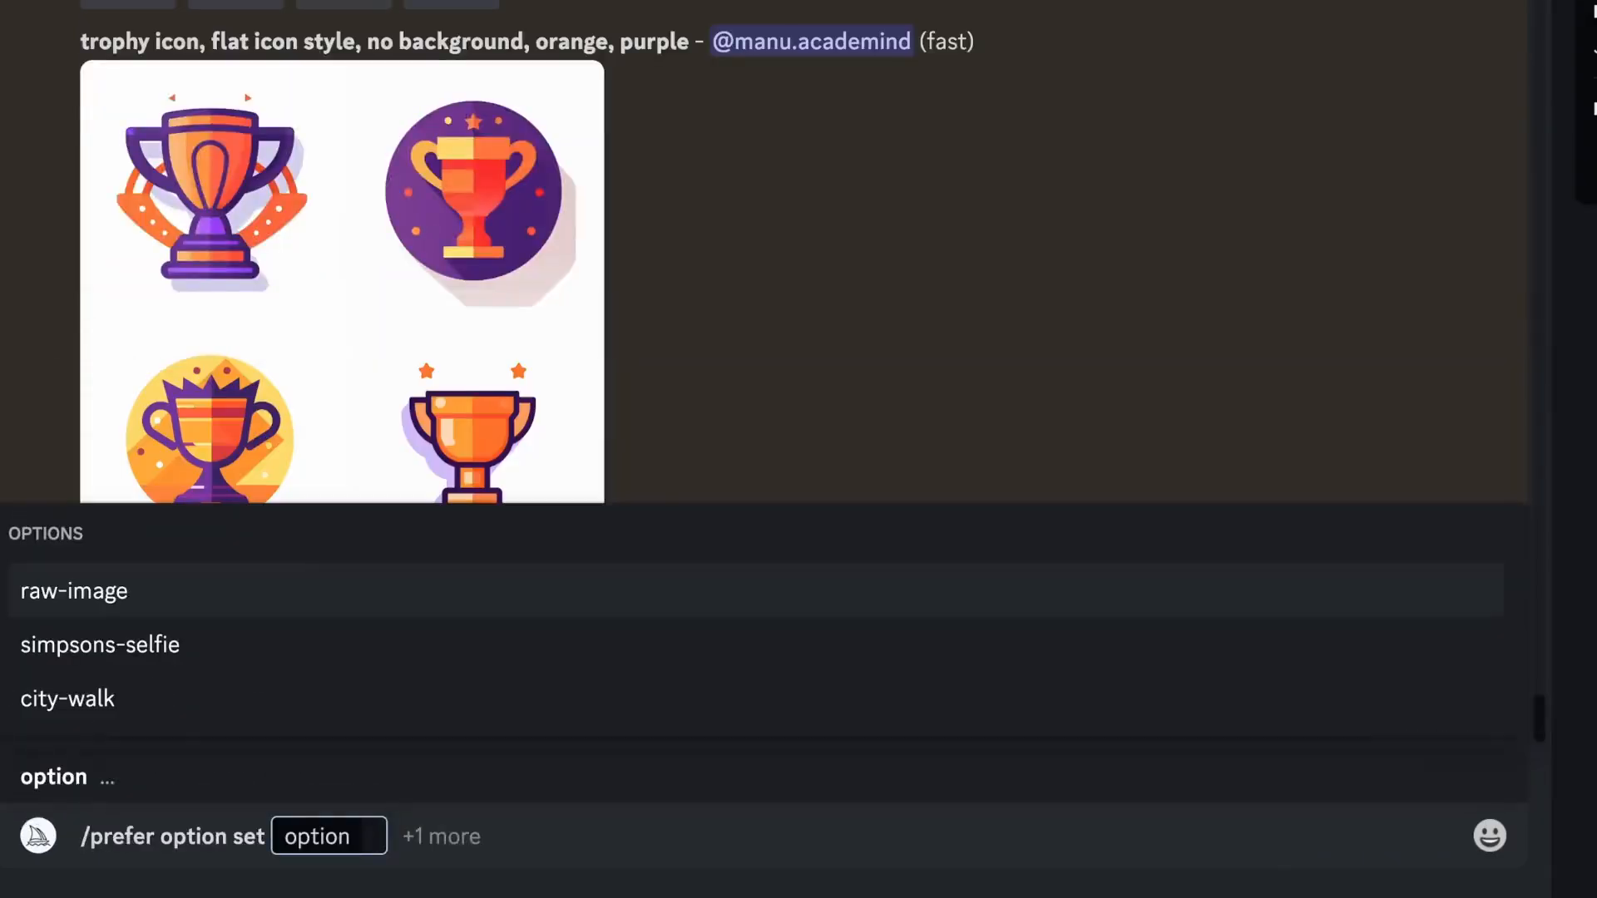
pyautogui.write('fla')
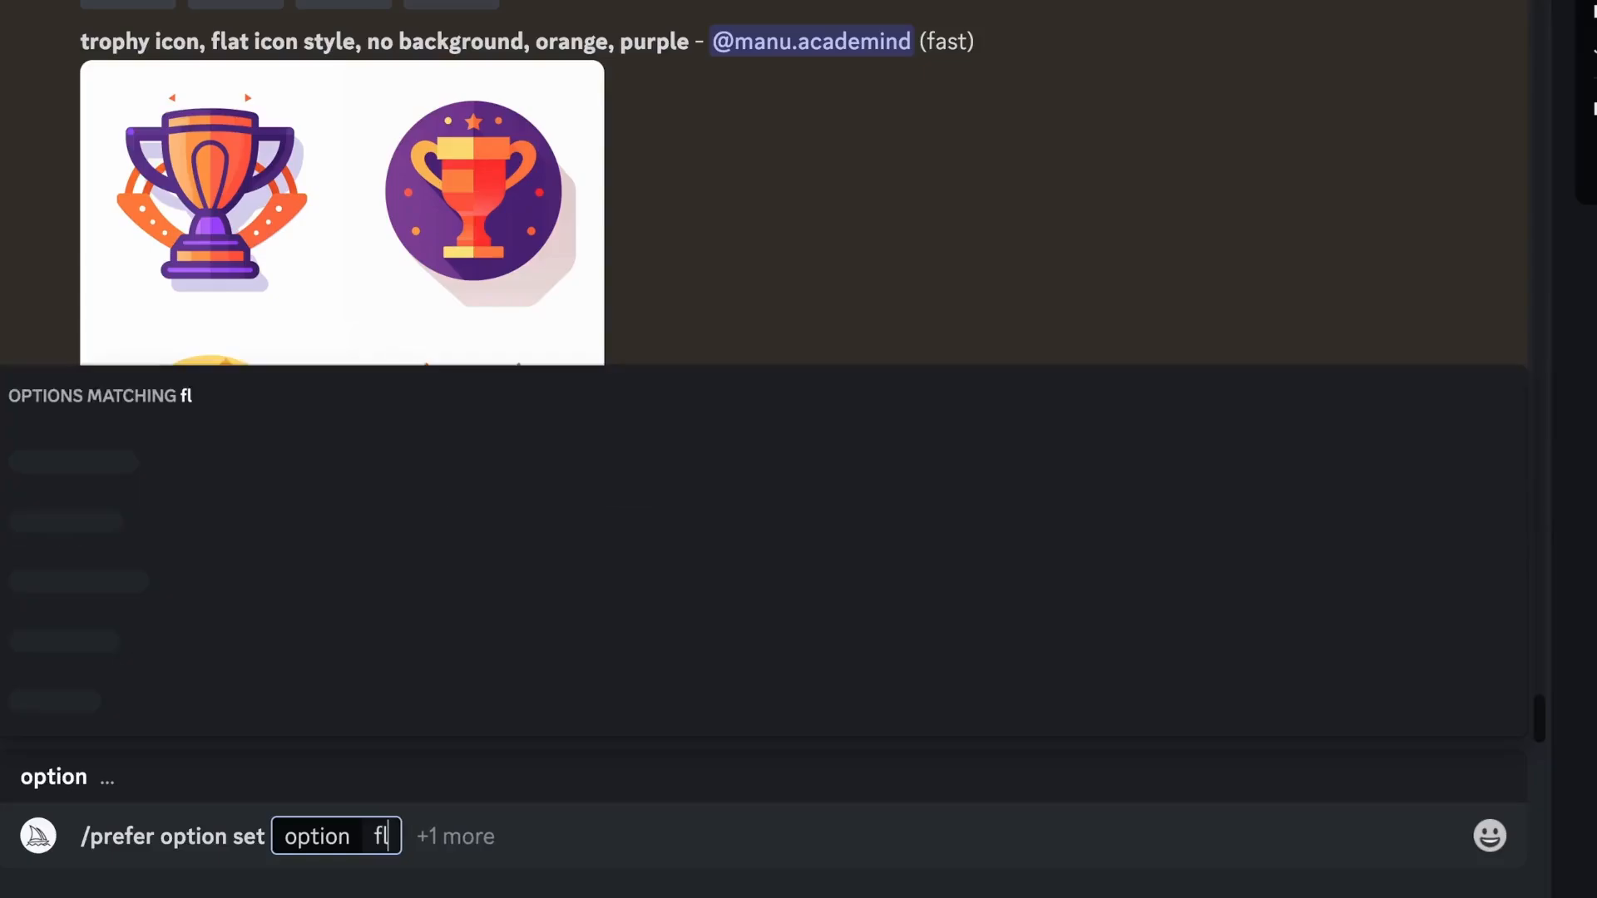
pyautogui.write('i')
pyautogui.press('BackSpace')
pyautogui.write('t-icons')
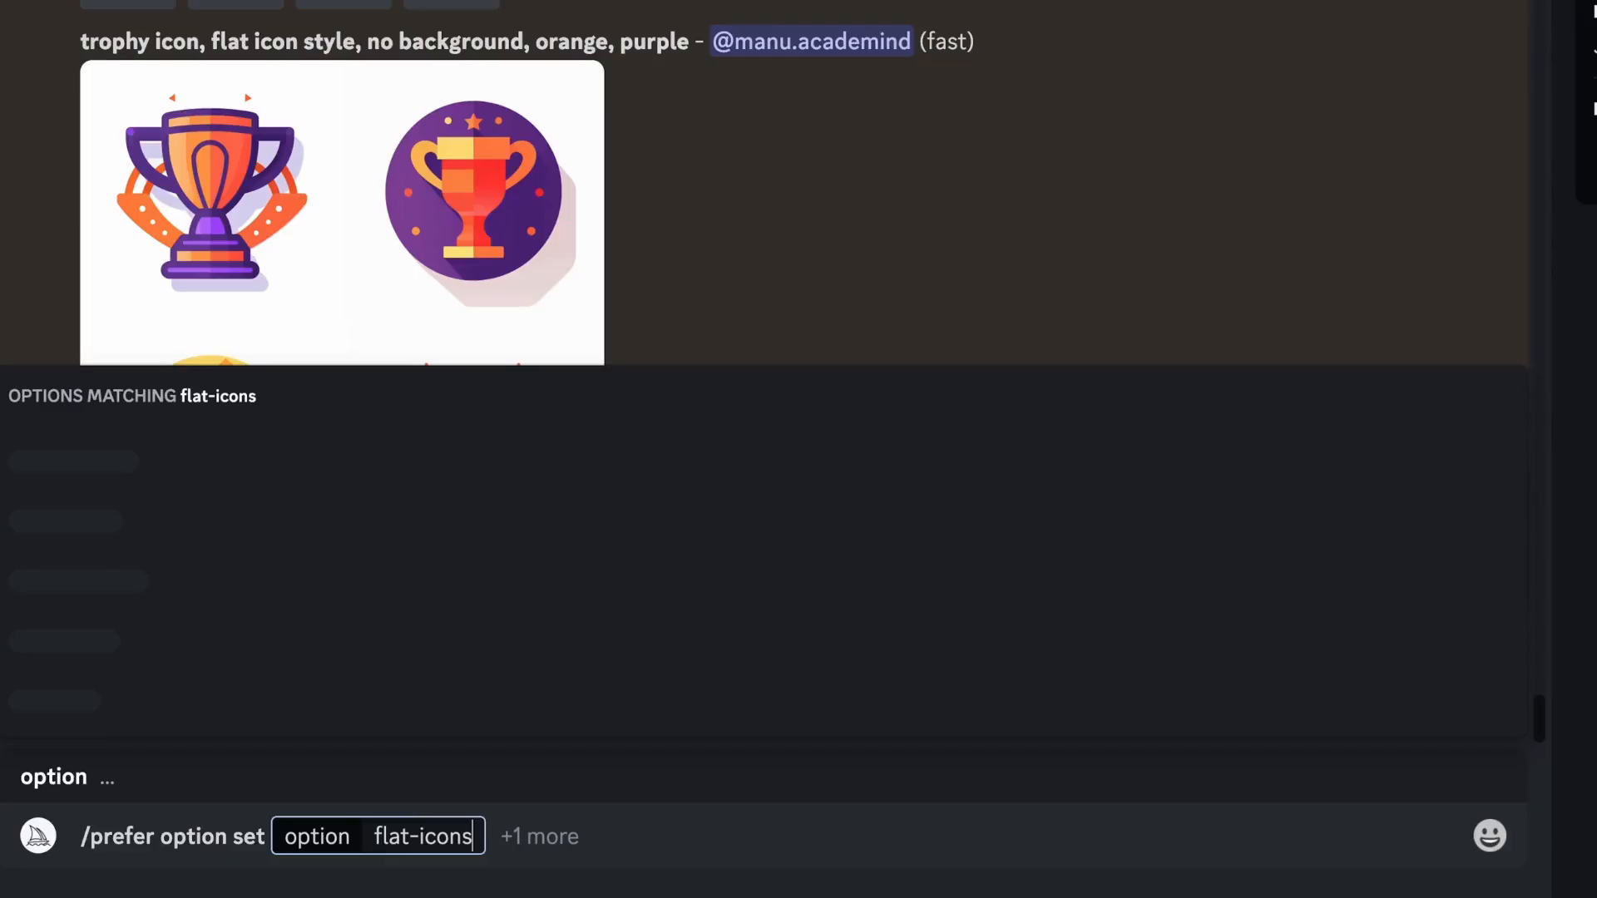
# - Add a value to the flat-icons option using the copied style keywords and submit the command
pyautogui.press('Tab')
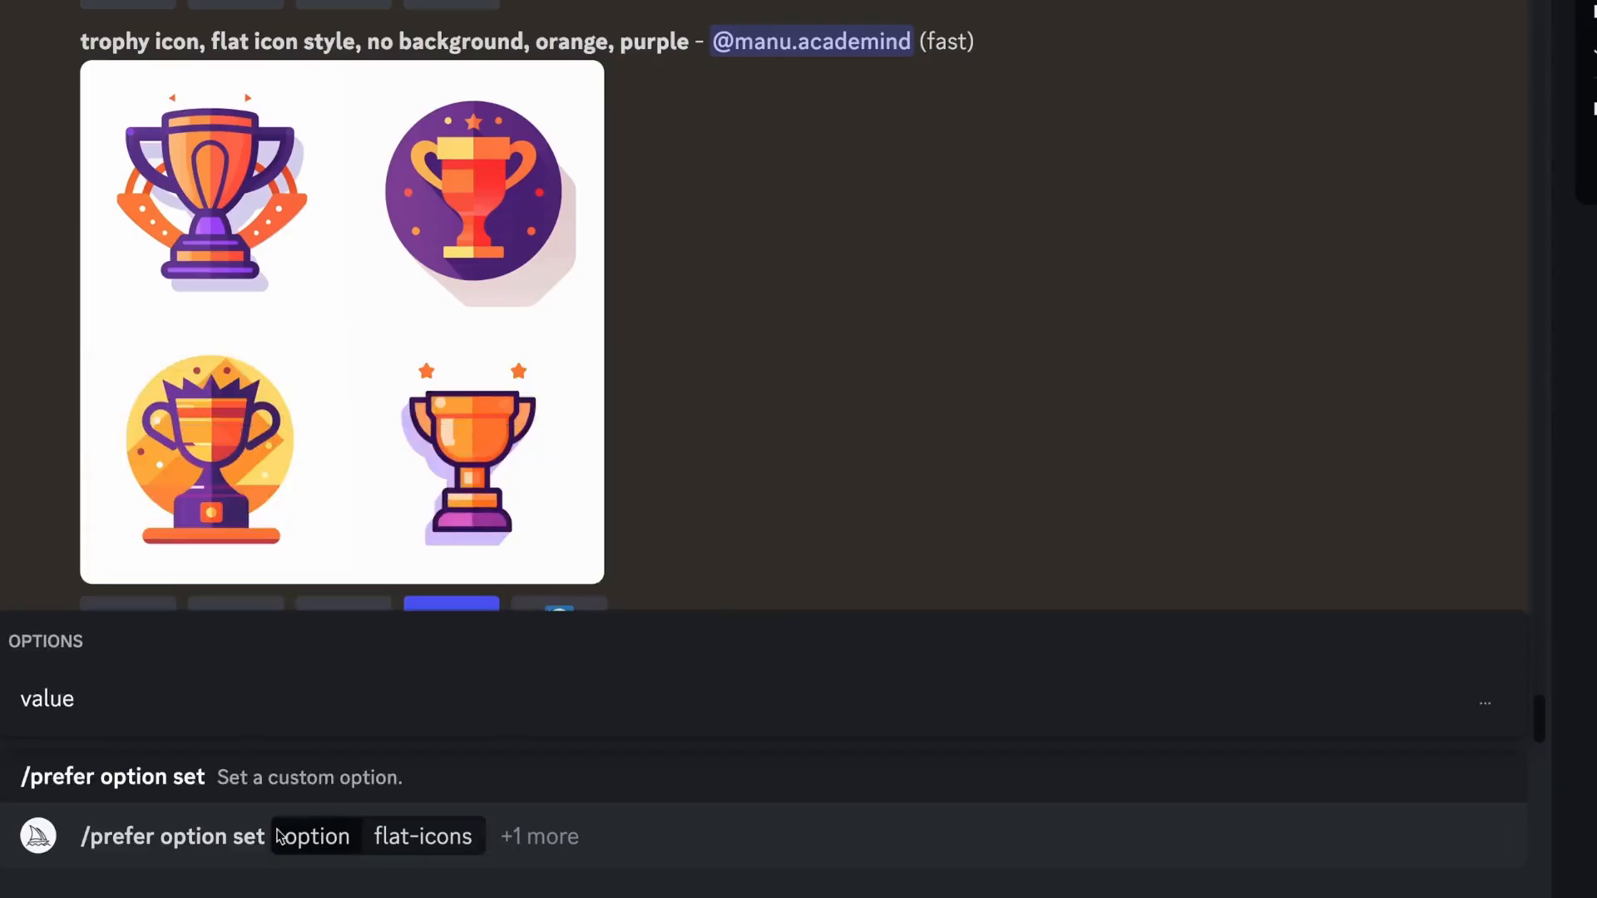
pyautogui.click(53, 699)
pyautogui.hotkey('ctrl', 'v')
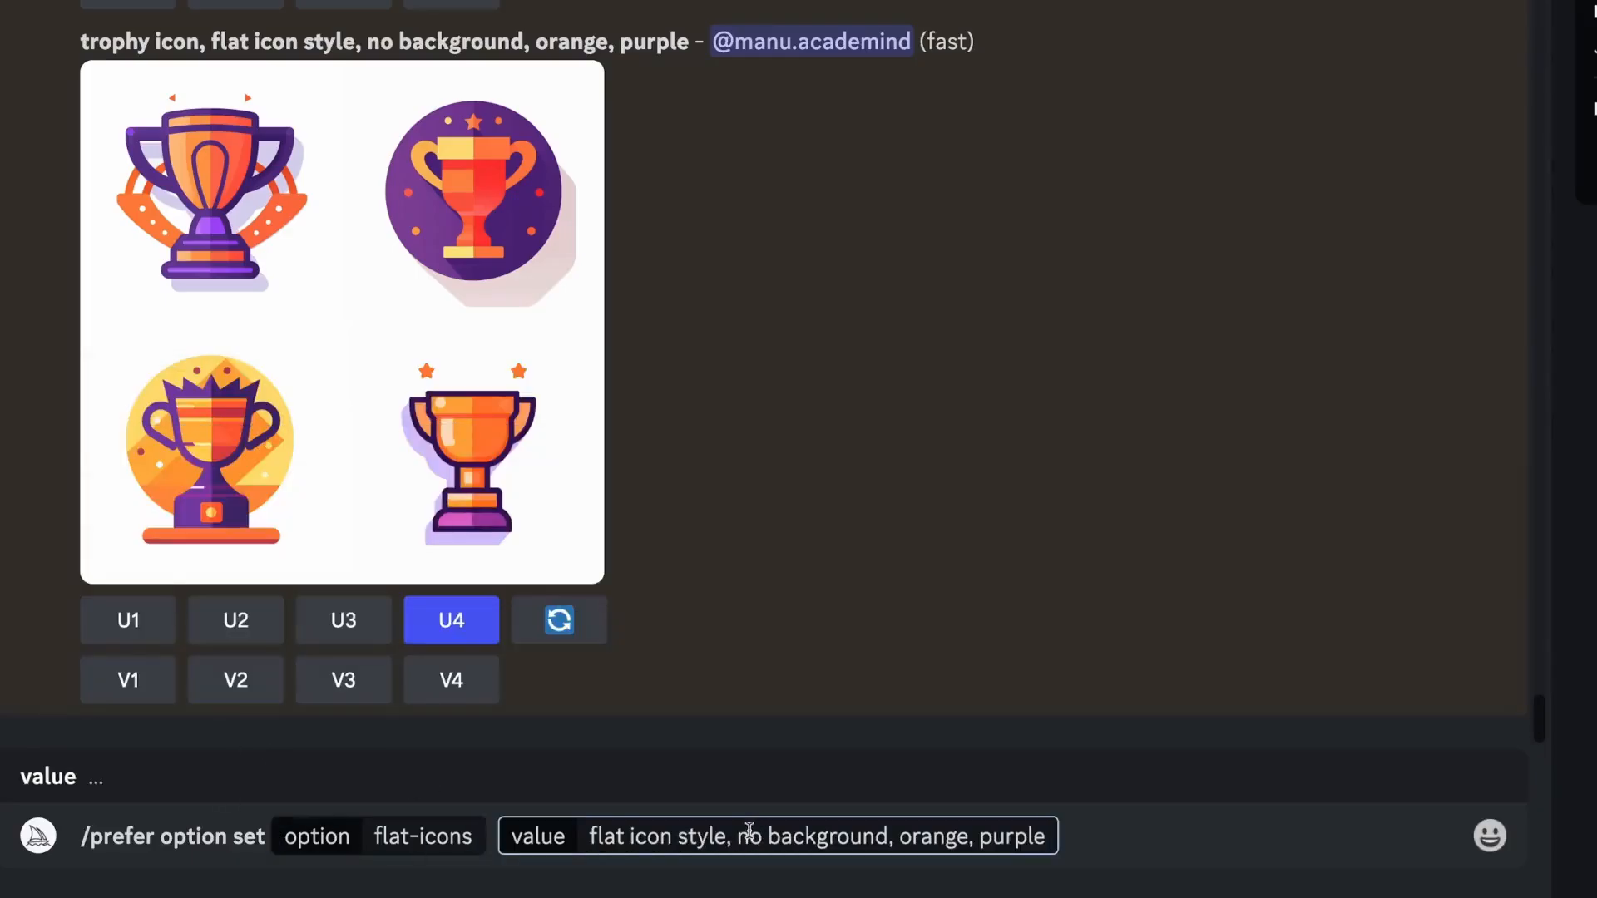
pyautogui.press('Return')
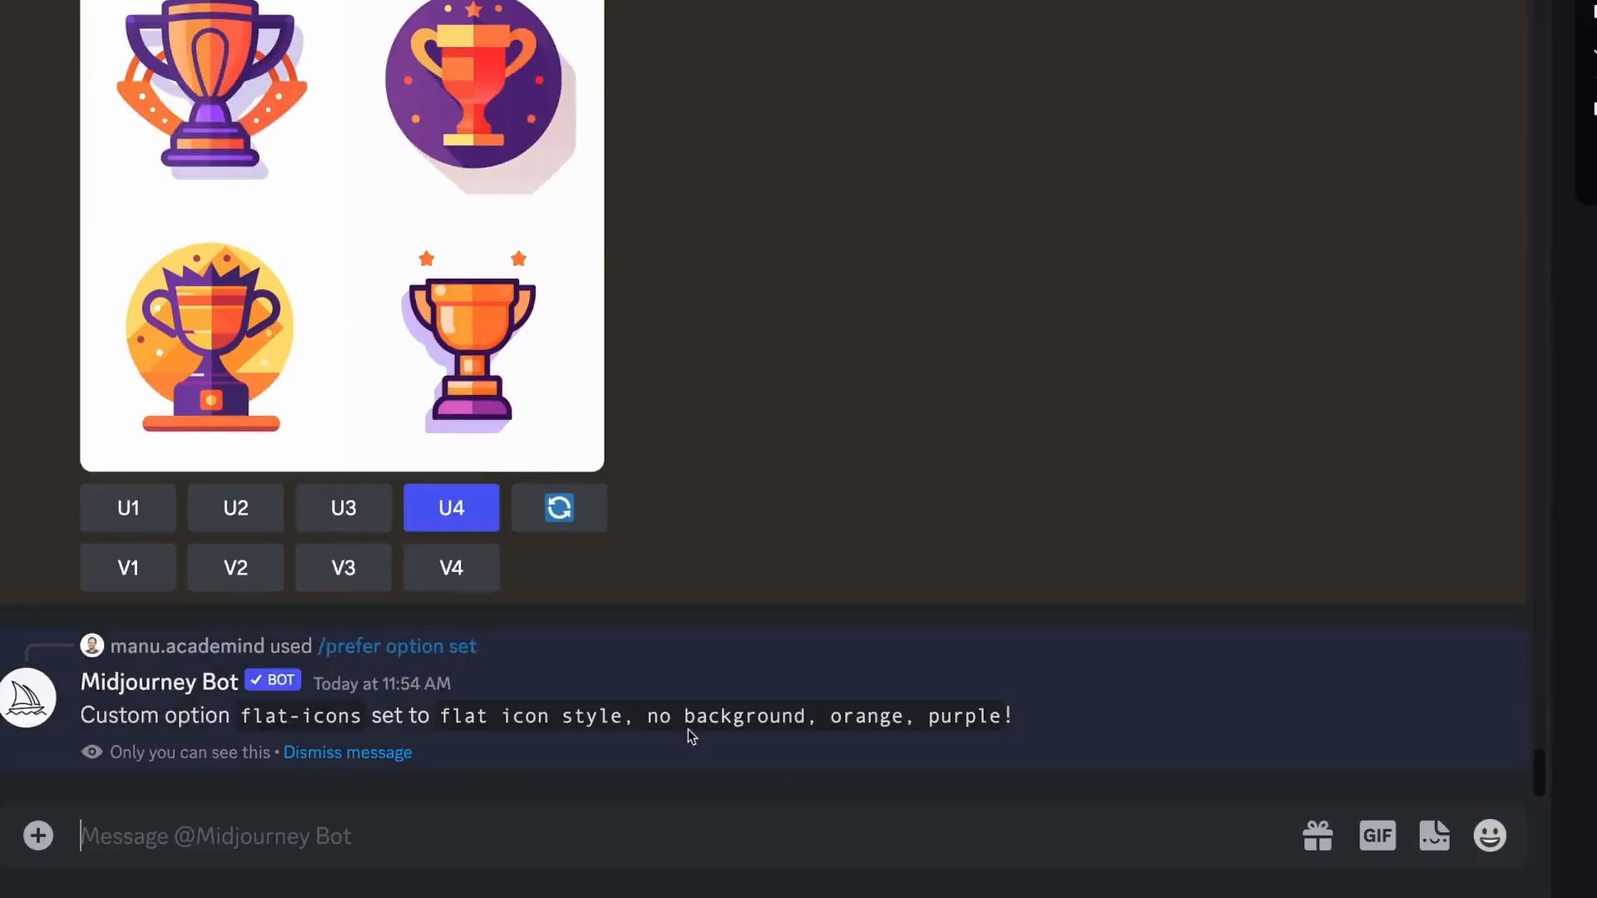
# - Generate images with the /imagine prompt "computer icon, --flat-icons"
pyautogui.write('/im')
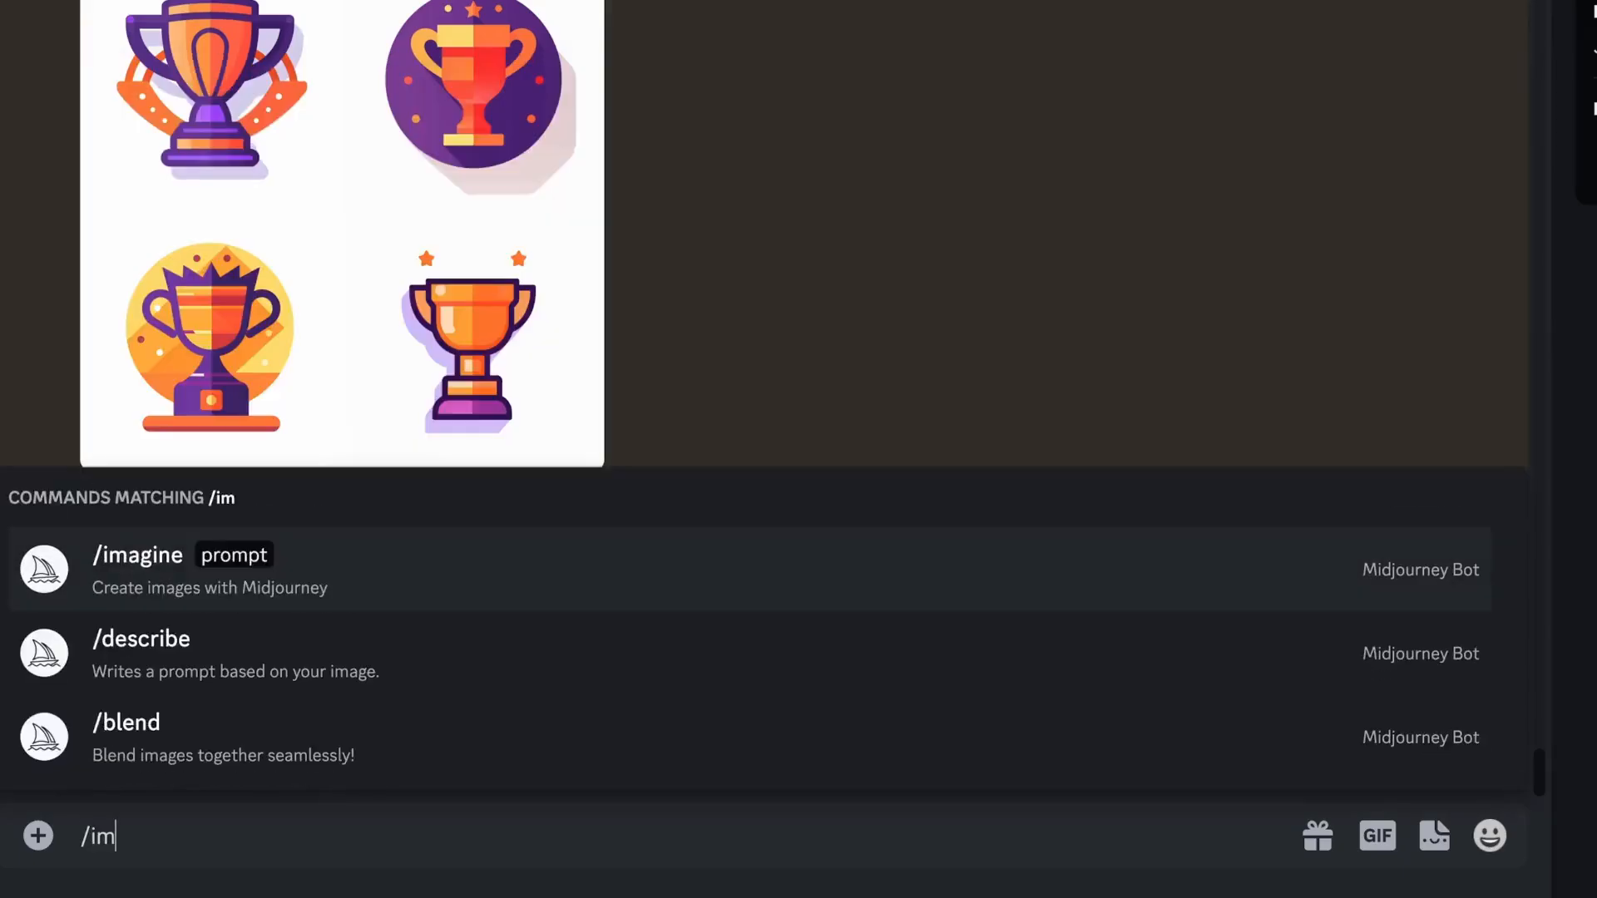
pyautogui.press('Tab')
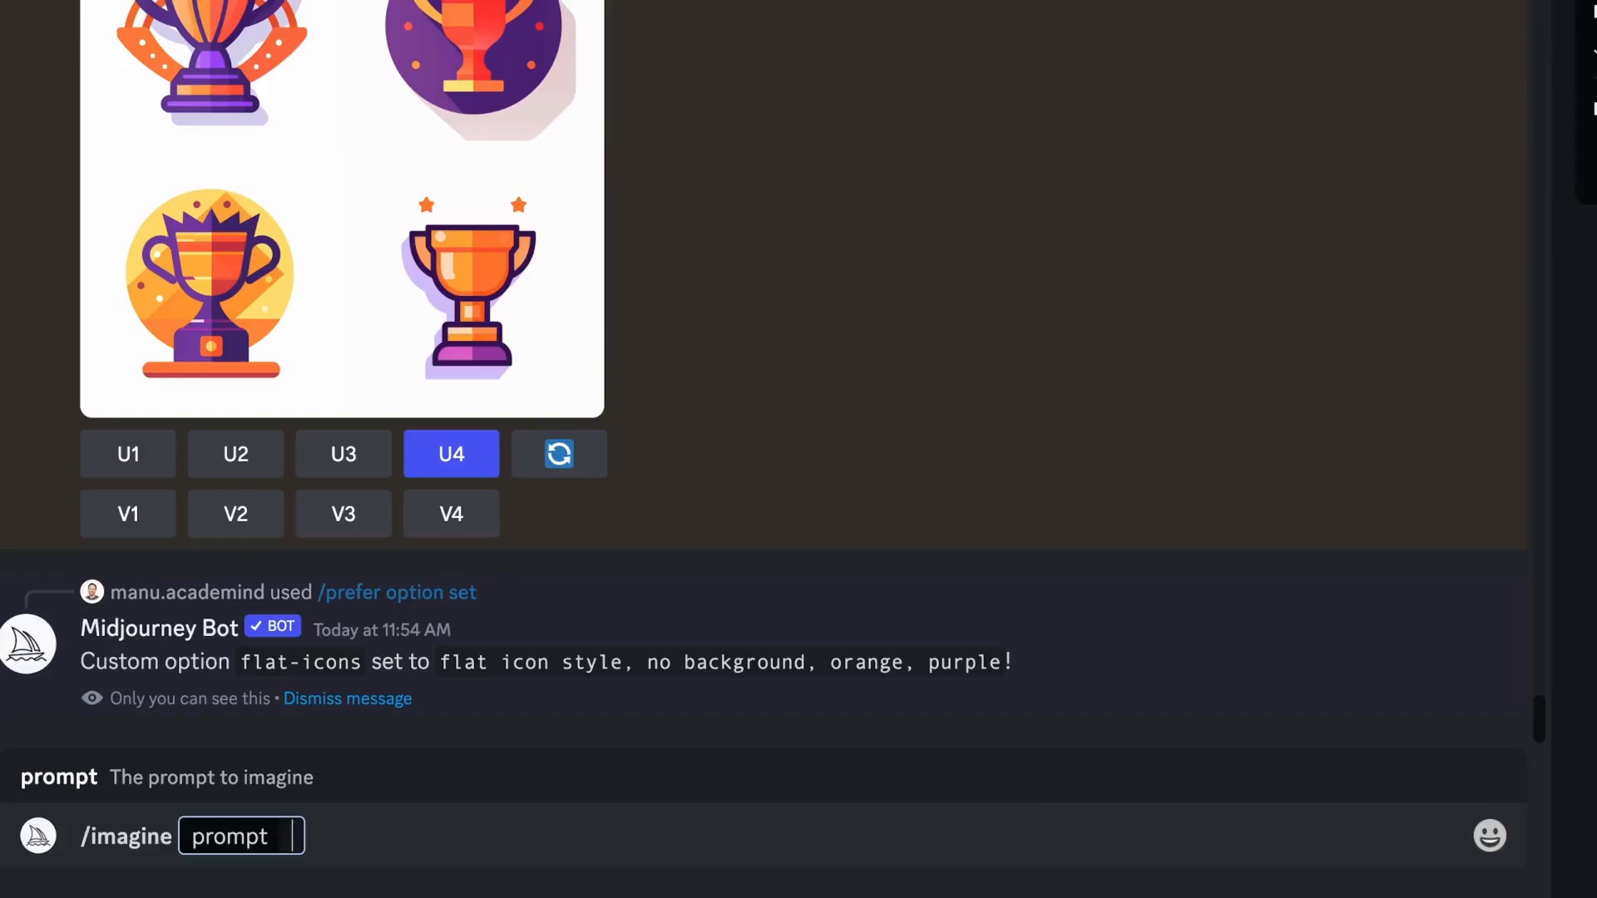
pyautogui.write('computer icon, --flat-icons')
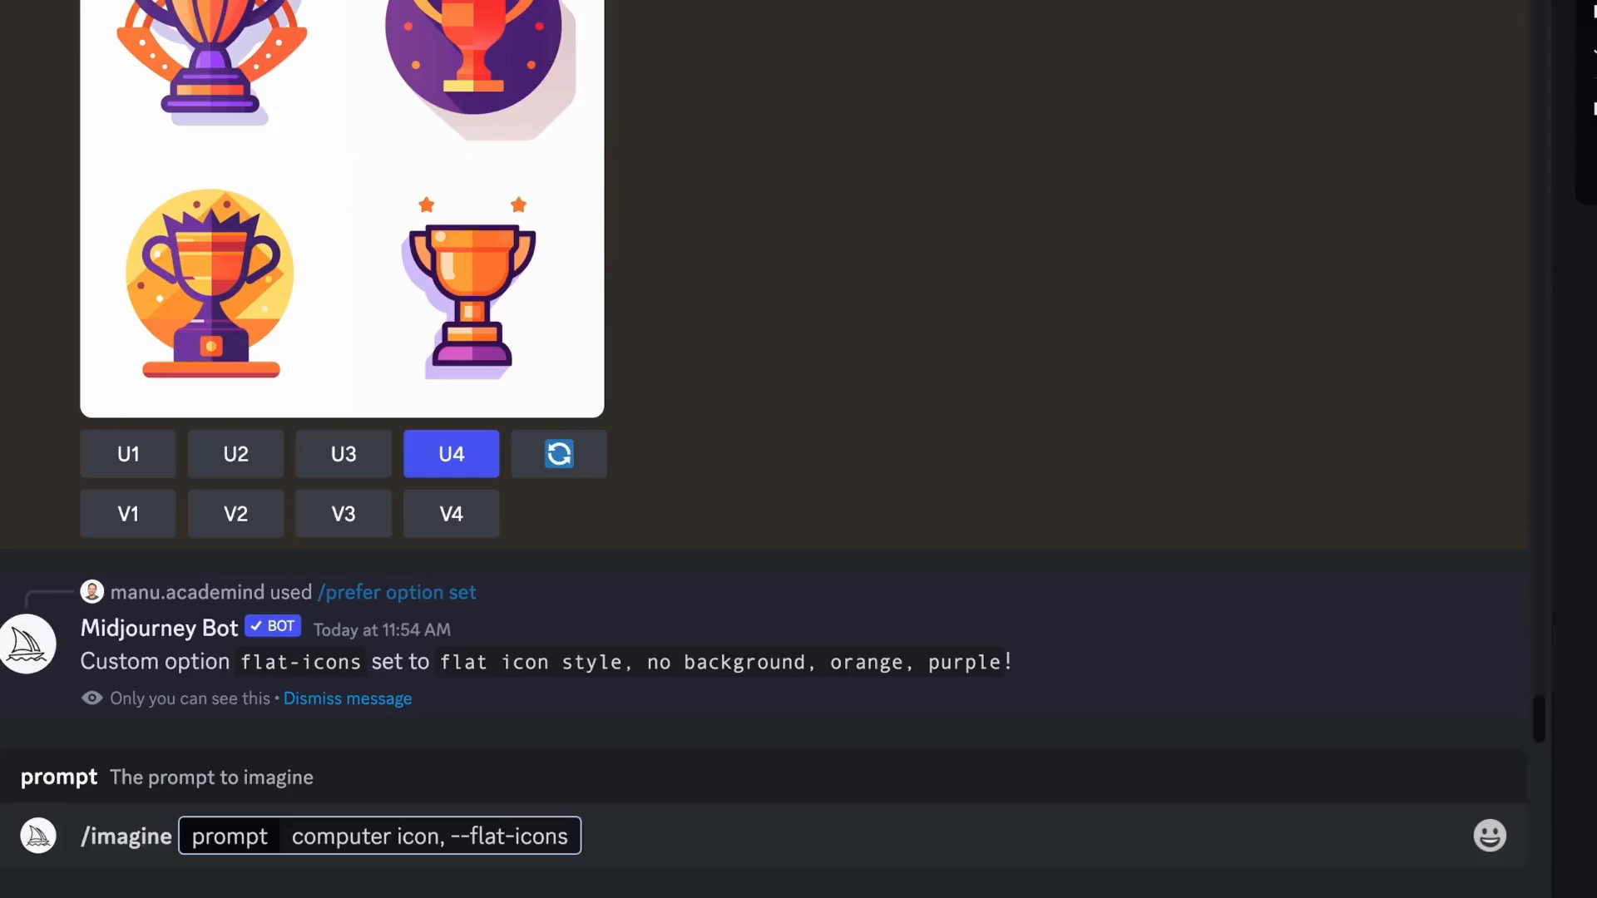
pyautogui.press('Return')
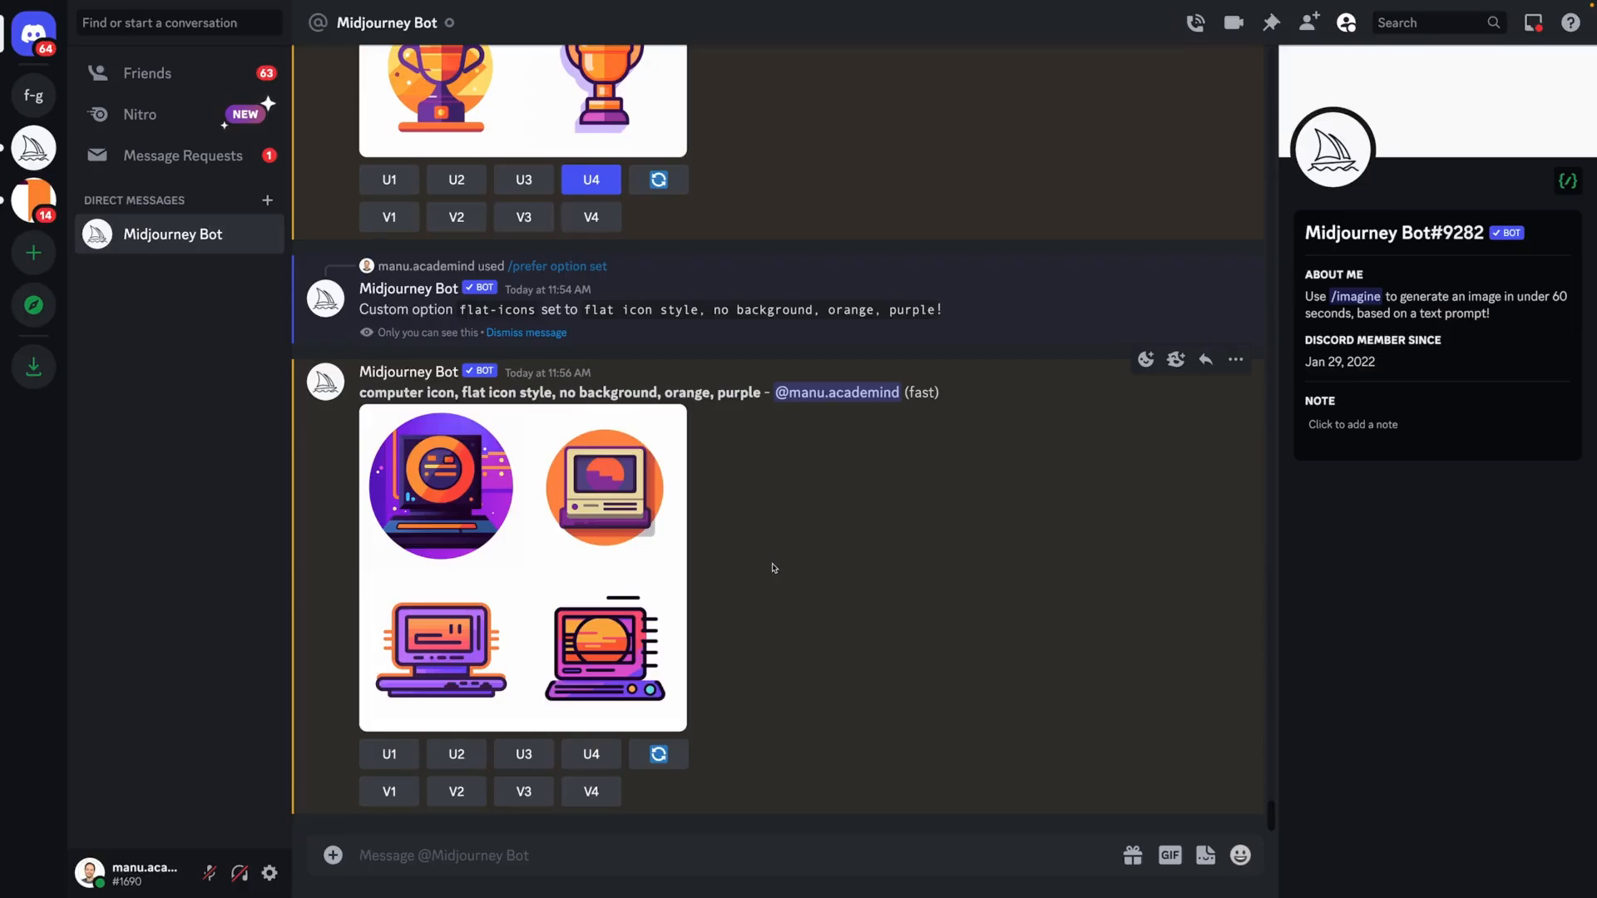
# - Compare the style of the computer icons with the earlier flat trophy icons in the chat
pyautogui.scroll(3, 774, 568)
pyautogui.scroll(3, 838, 567)
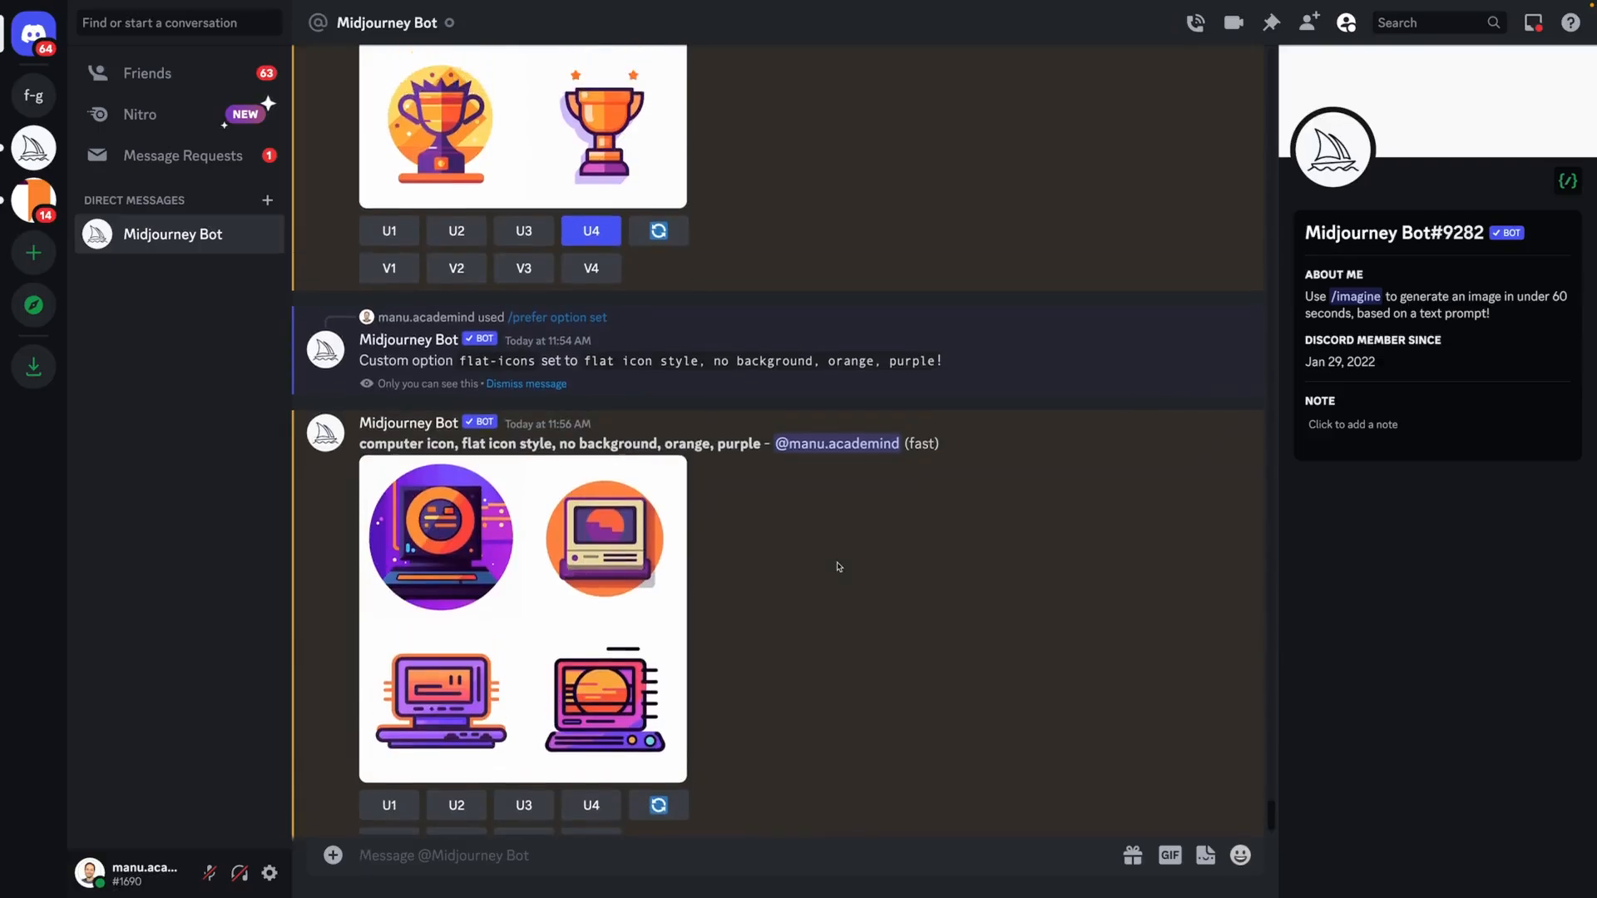
pyautogui.scroll(1, 838, 566)
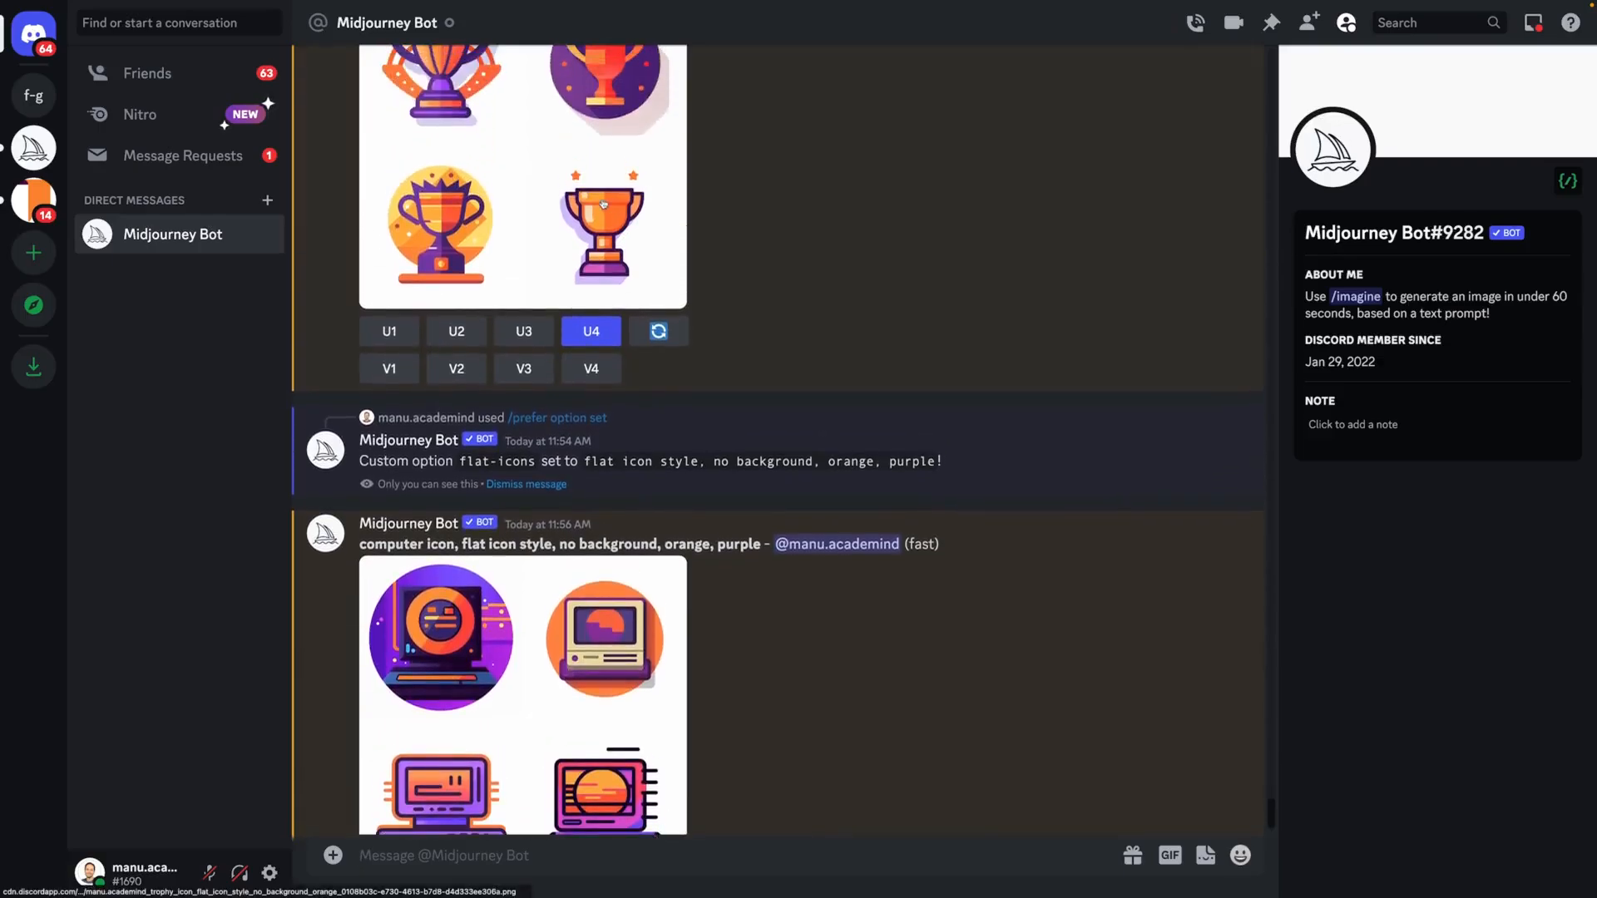
pyautogui.scroll(-2, 509, 707)
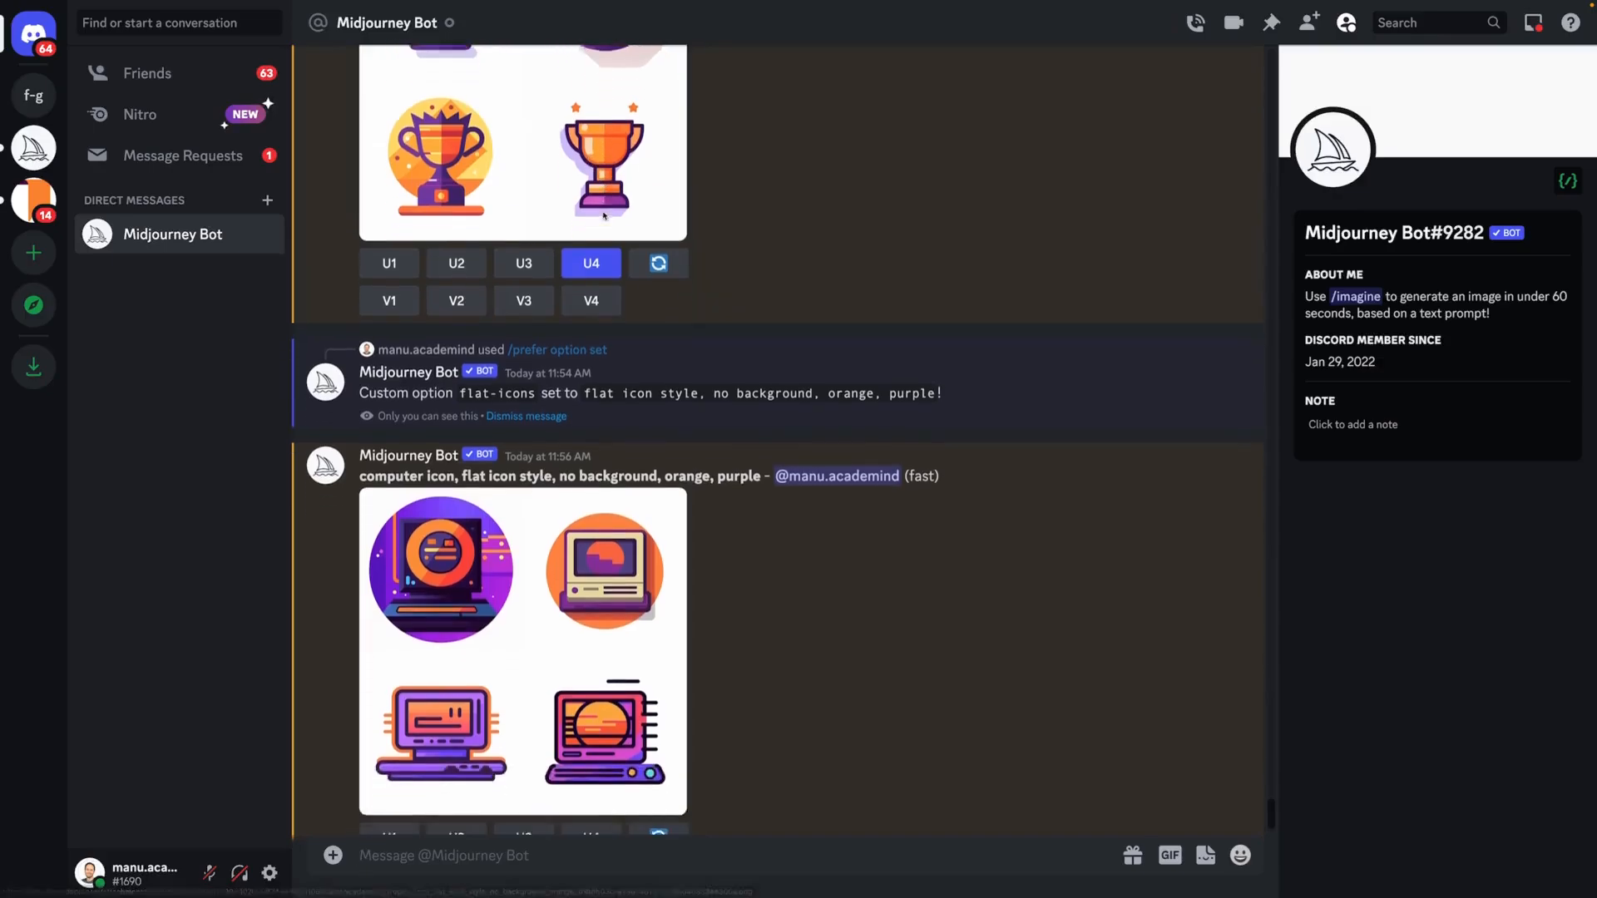
pyautogui.scroll(-2, 407, 724)
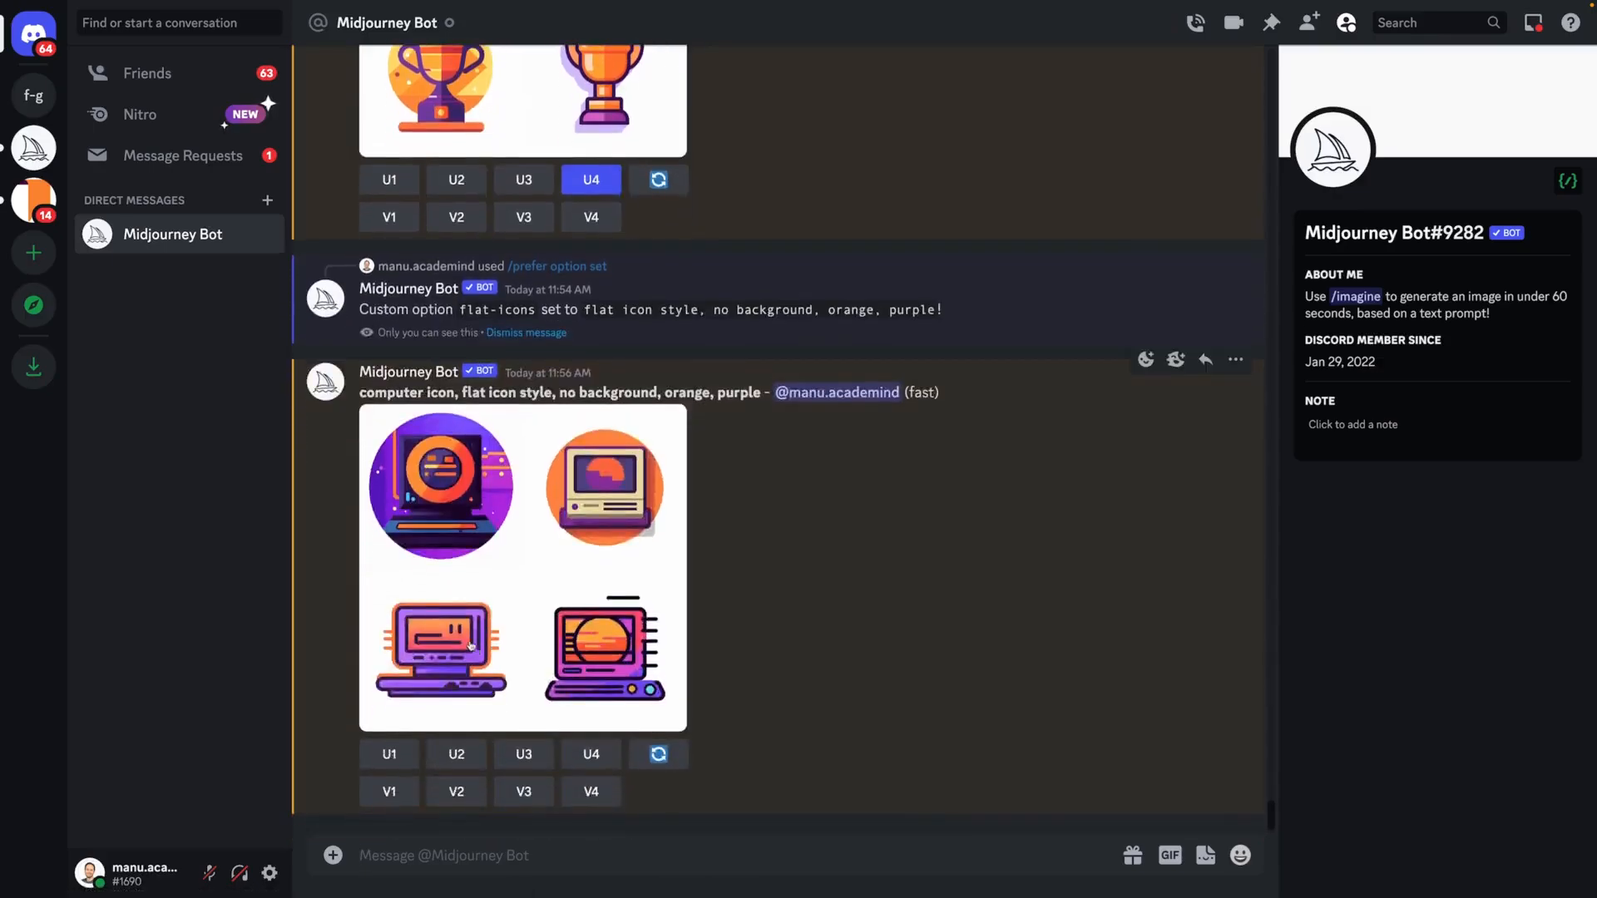
pyautogui.scroll(1, 493, 695)
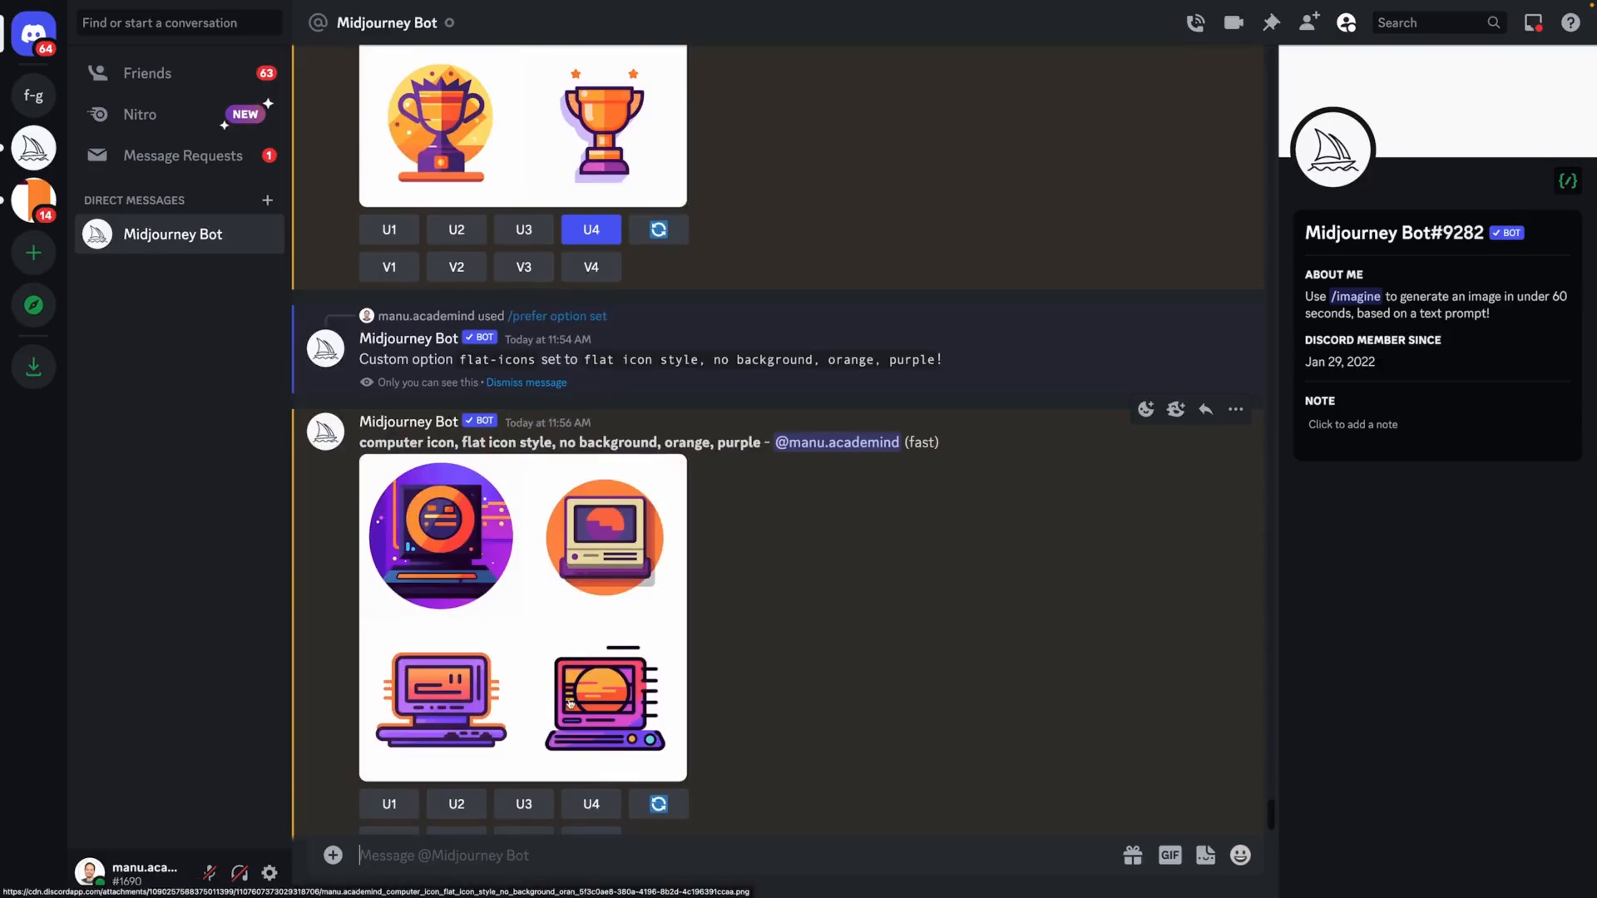
pyautogui.scroll(-1, 571, 703)
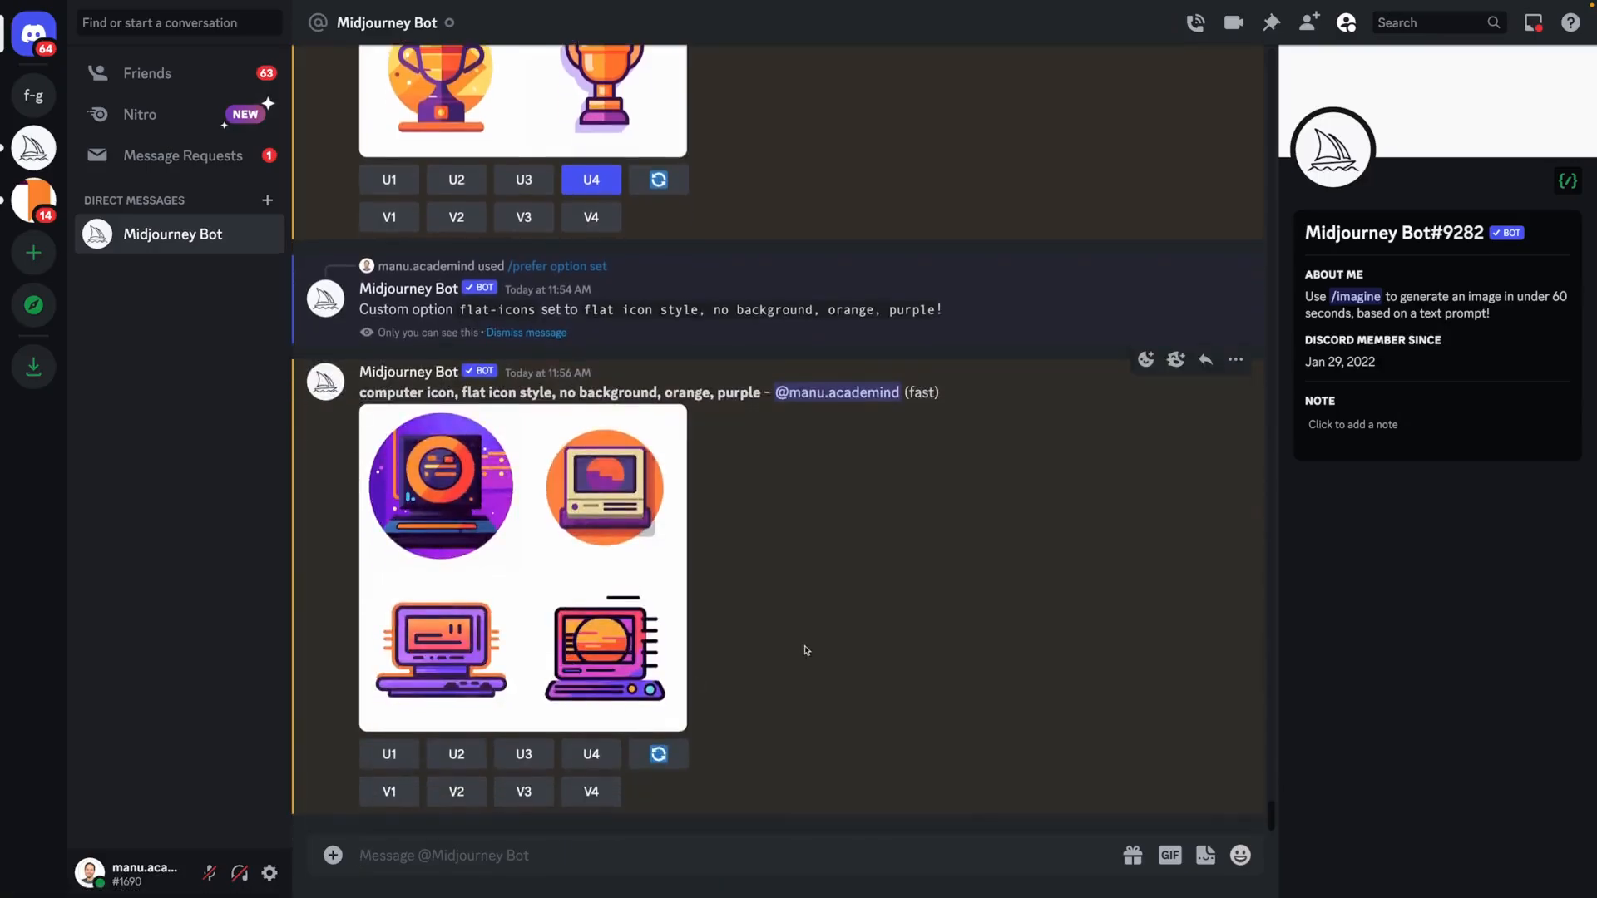